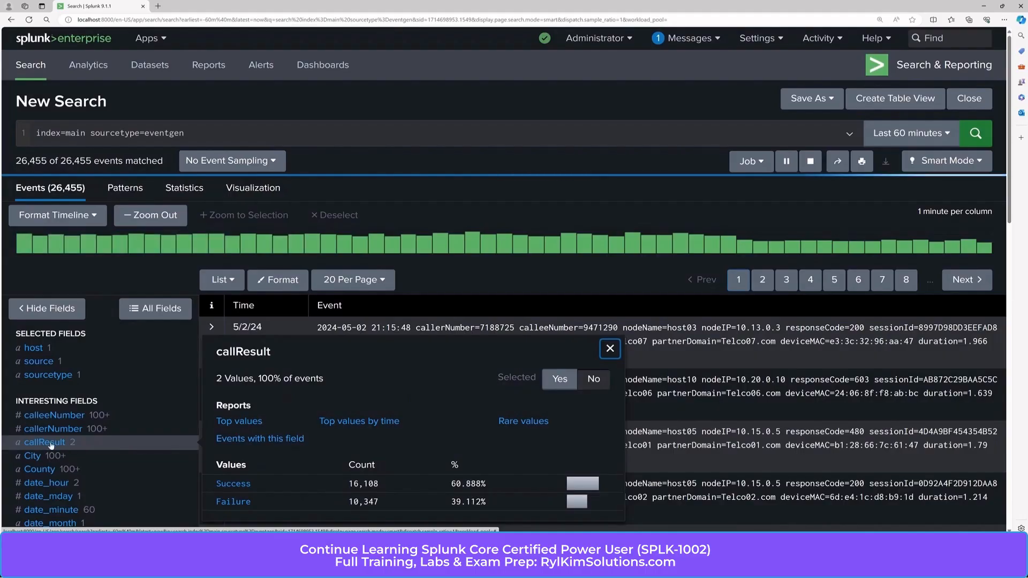
# Step: Start a second search line reading '| eval callResult1=if('
pyautogui.click(226, 132)
pyautogui.hotkey('shift', 'Return')
pyautogui.write('| ')
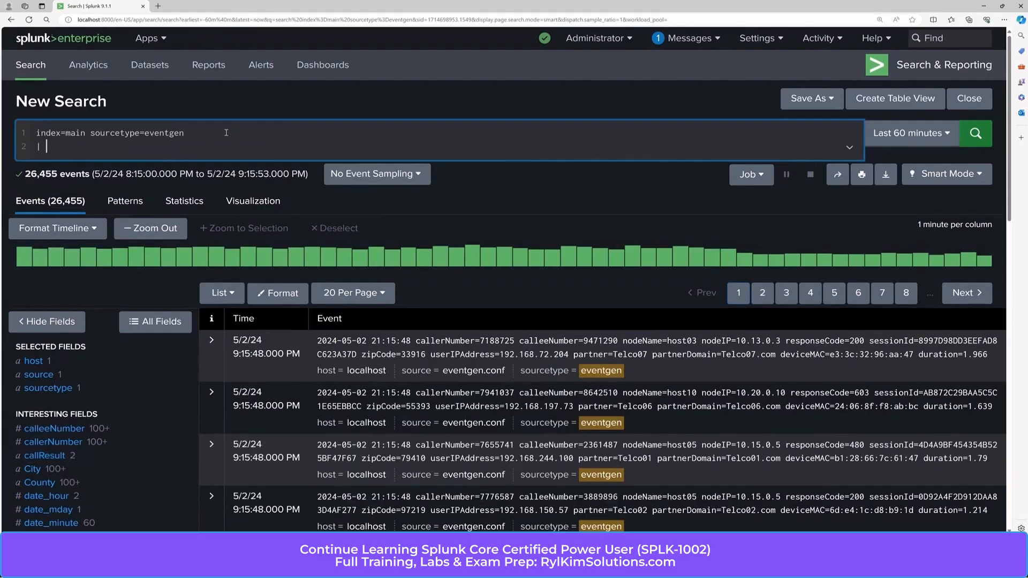
pyautogui.write('eval callRest')
pyautogui.press('BackSpace')
pyautogui.write('ult1=if(')
# Step: Check the responseCode value summary in the fields sidebar, then return to the search bar
pyautogui.scroll(-8, 60, 319)
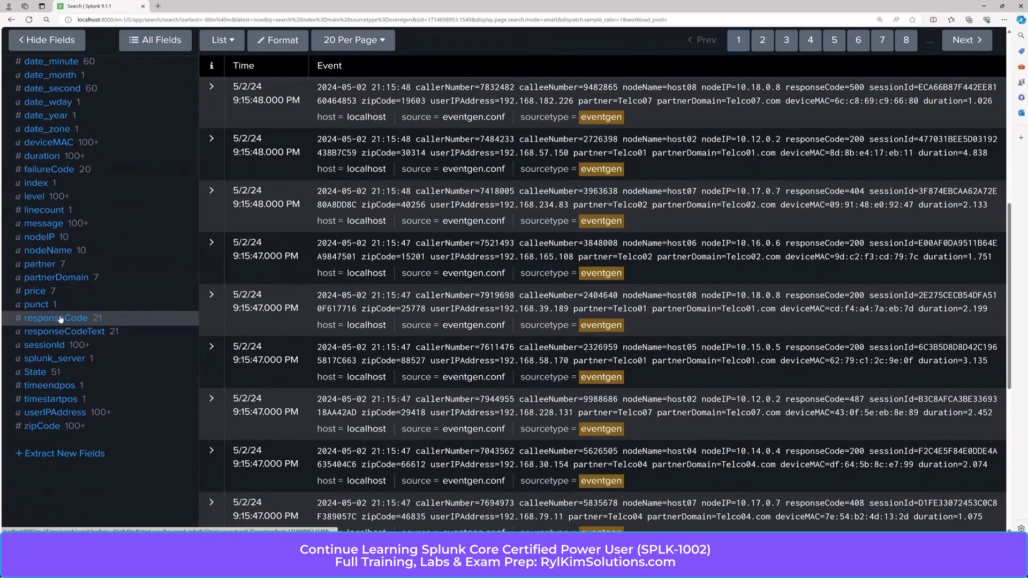
pyautogui.click(60, 319)
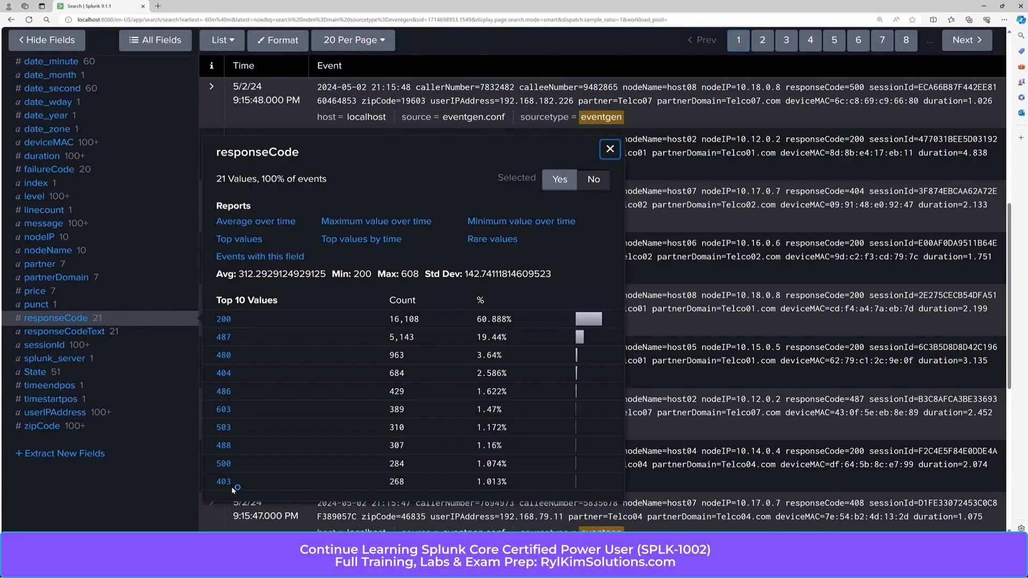
pyautogui.click(609, 149)
pyautogui.scroll(5, 583, 176)
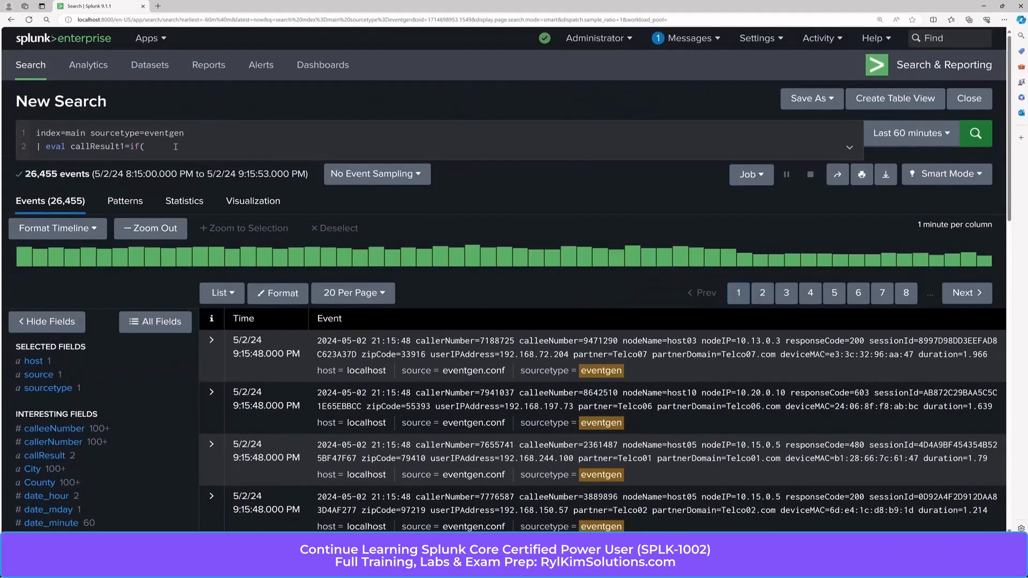
pyautogui.click(176, 146)
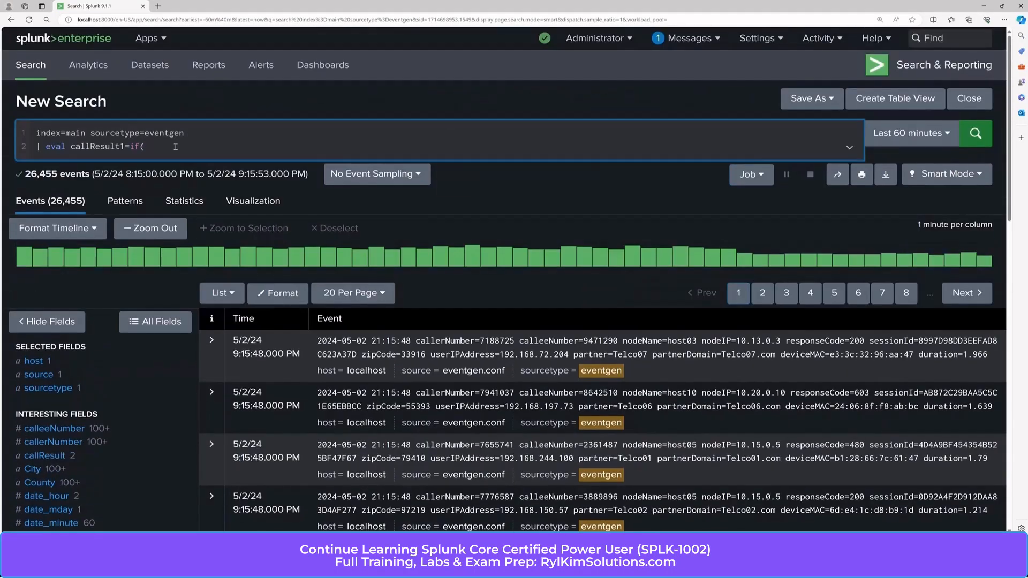
# Step: Expand the first event to inspect its fields before continuing the eval
pyautogui.click(211, 340)
pyautogui.scroll(-5, 481, 354)
pyautogui.scroll(-2, 485, 359)
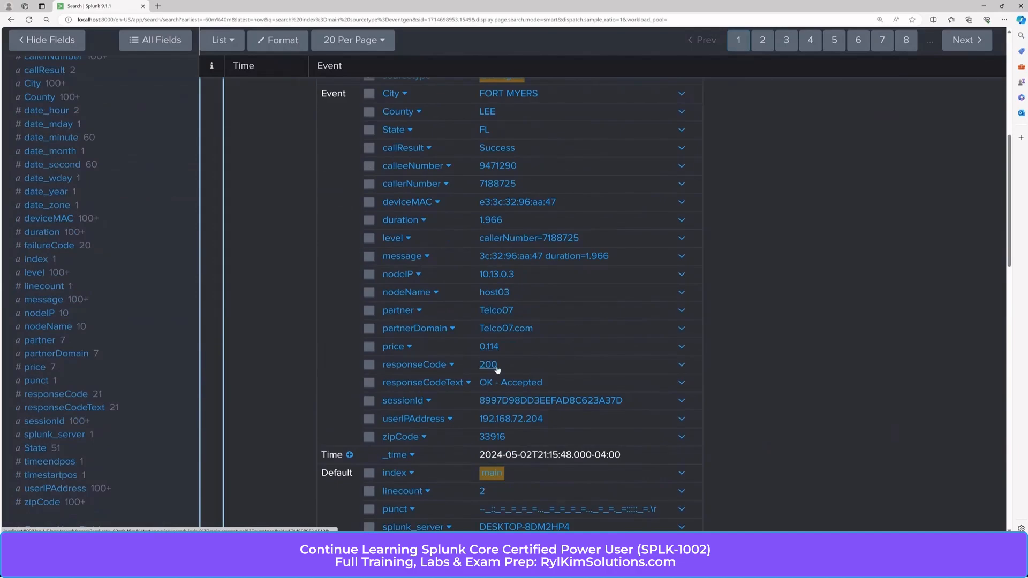
pyautogui.scroll(4, 484, 326)
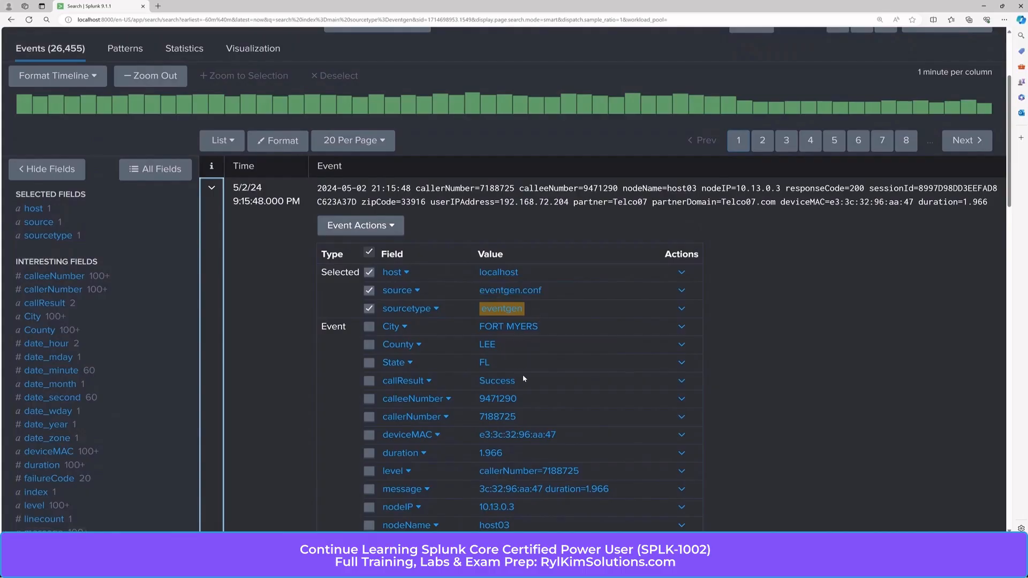
pyautogui.scroll(3, 523, 379)
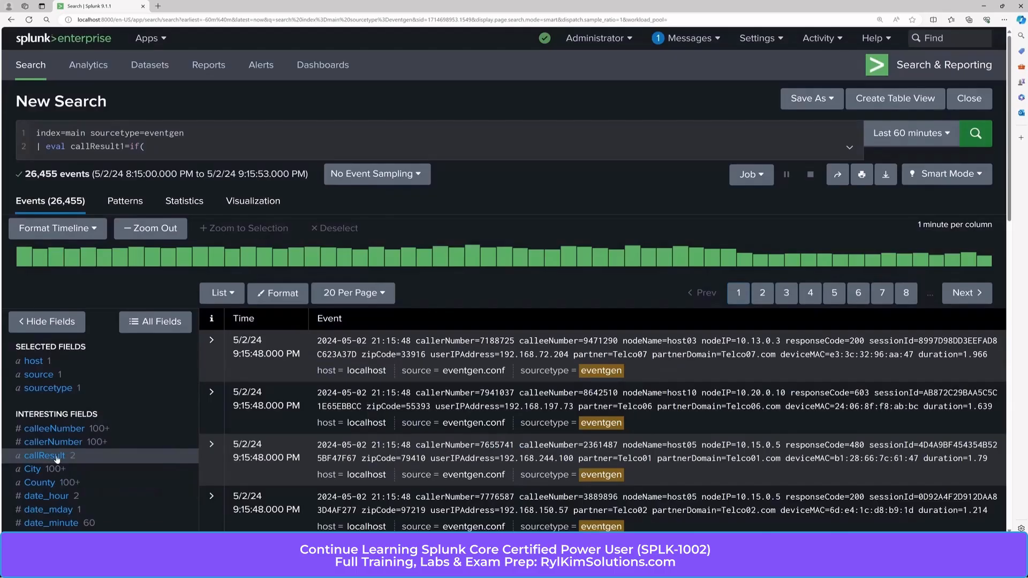
pyautogui.click(170, 149)
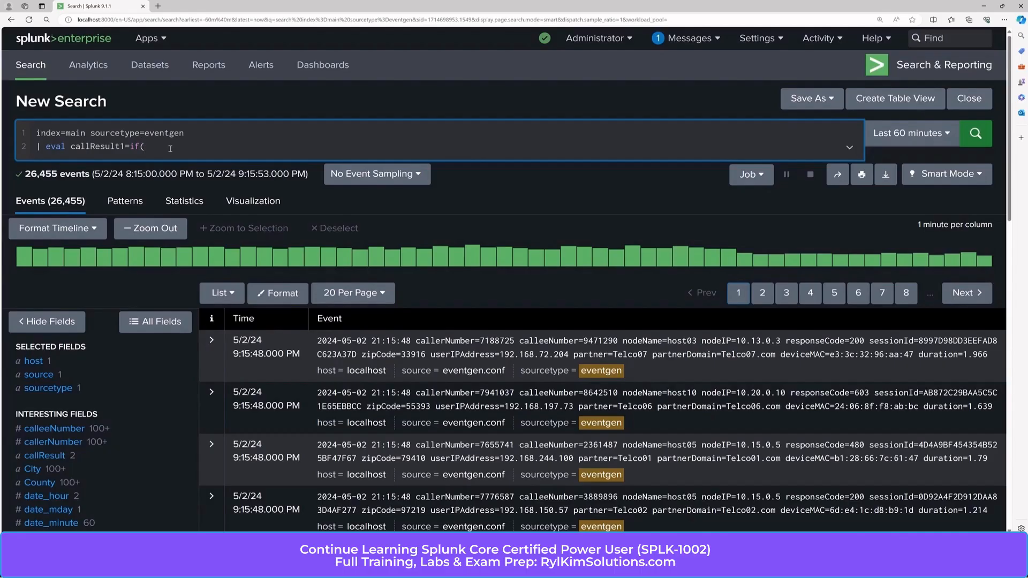
# Step: Complete the eval as if(responseCode==200, "Success", "Failure") and run the search
pyautogui.write('responseCode==200, "Success", "Failure')
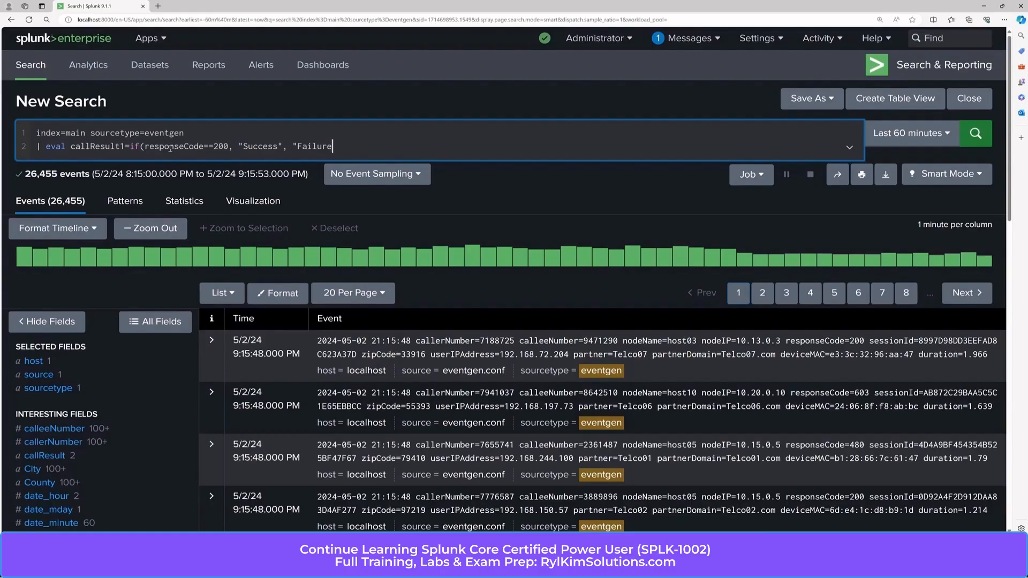
pyautogui.write('")')
pyautogui.press('Return')
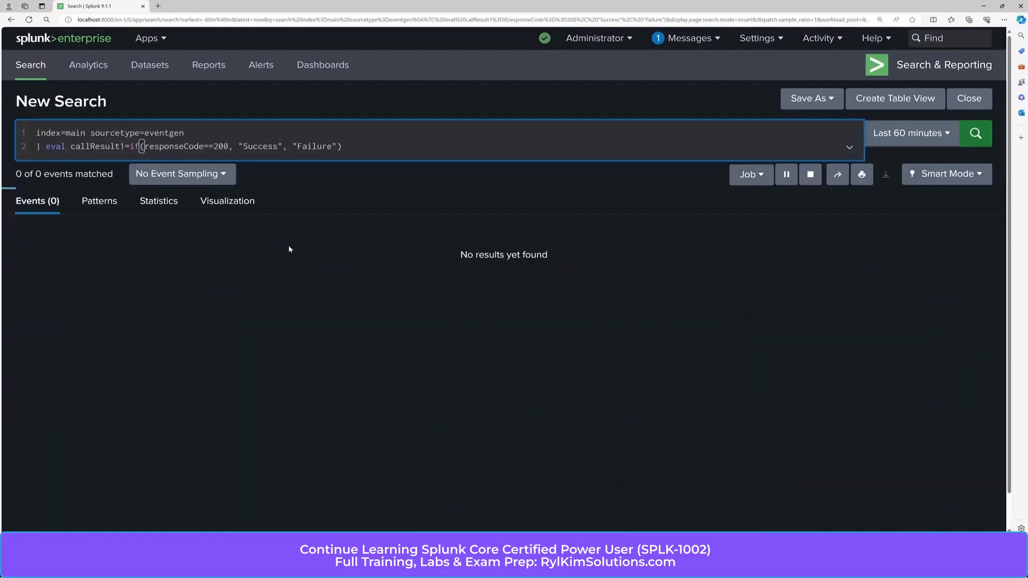
# Step: Compare the callResult and callResult1 summaries: both show Success 15,726 and Failure 10,084
pyautogui.click(151, 228)
pyautogui.scroll(-3, 80, 332)
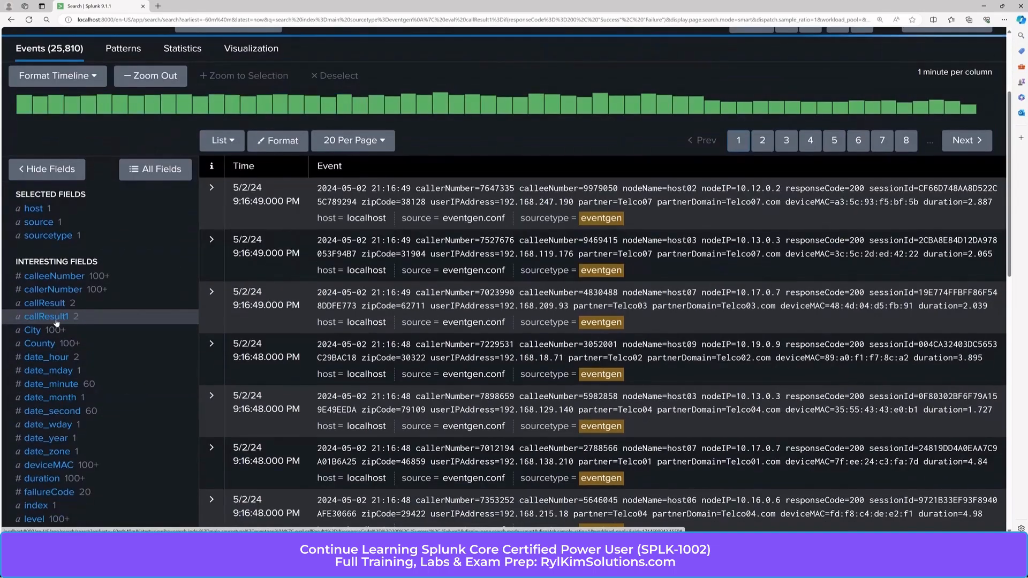
pyautogui.scroll(2, 62, 319)
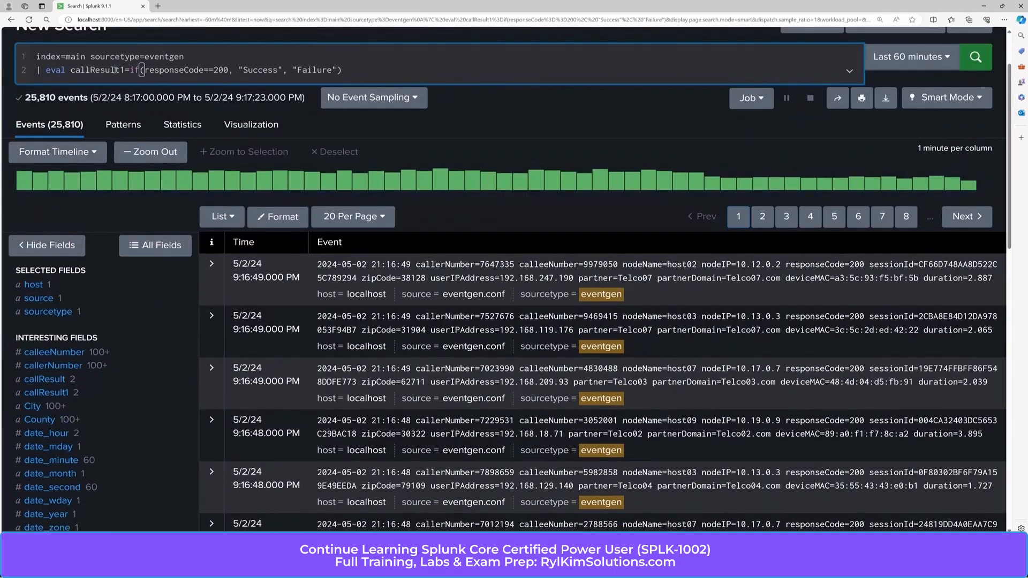
pyautogui.click(57, 381)
pyautogui.click(58, 381)
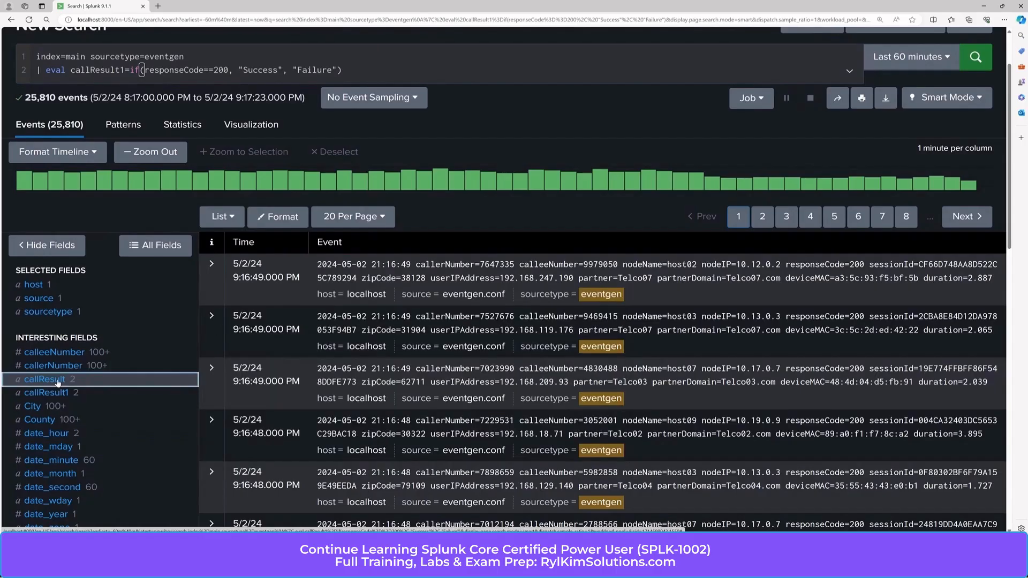
pyautogui.click(60, 395)
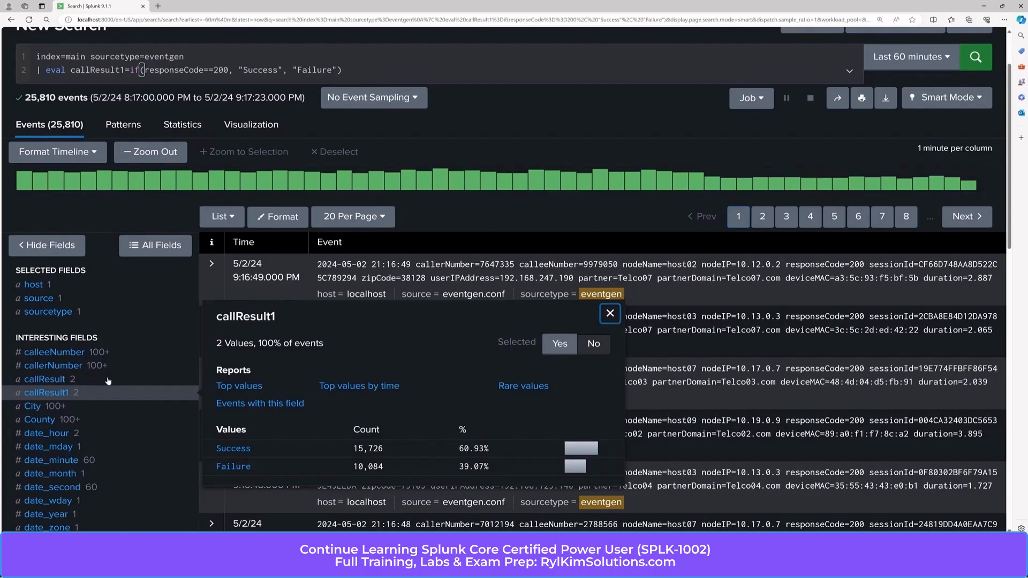
pyautogui.click(63, 380)
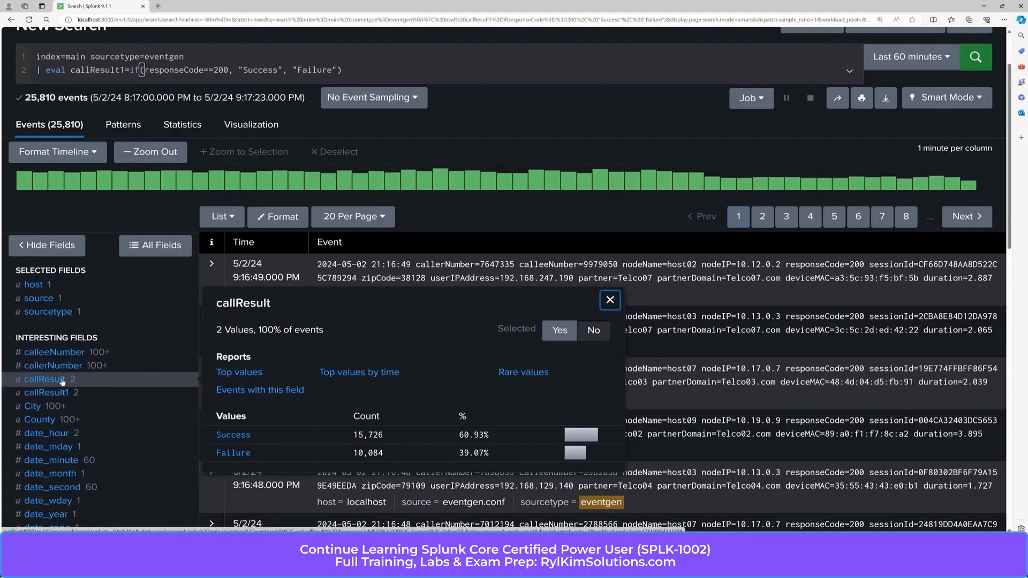
pyautogui.scroll(3, 63, 324)
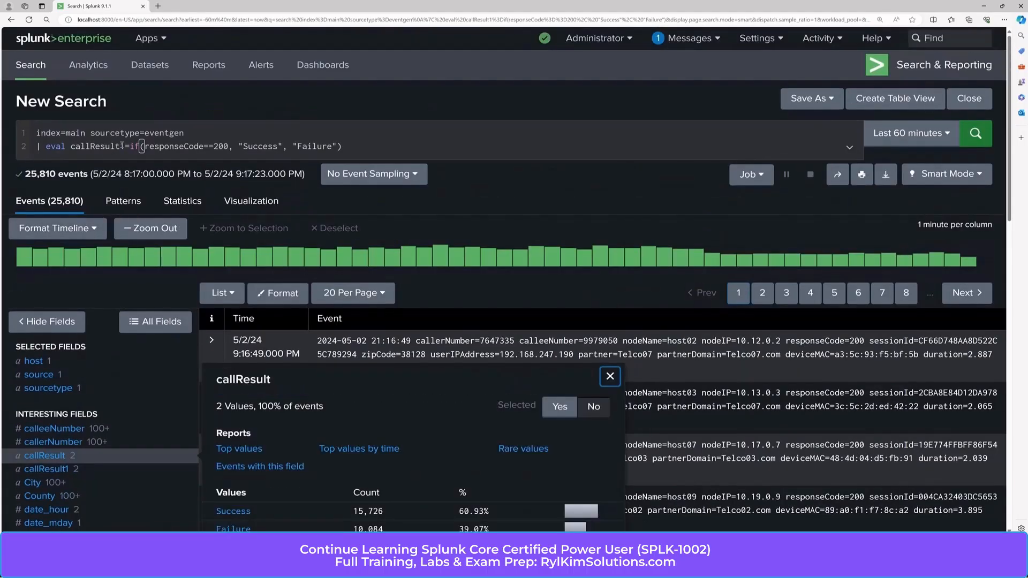
pyautogui.click(121, 146)
# Step: Rename the eval field from callResult1 to callResult, rerun, and check its value summary
pyautogui.press('Right')
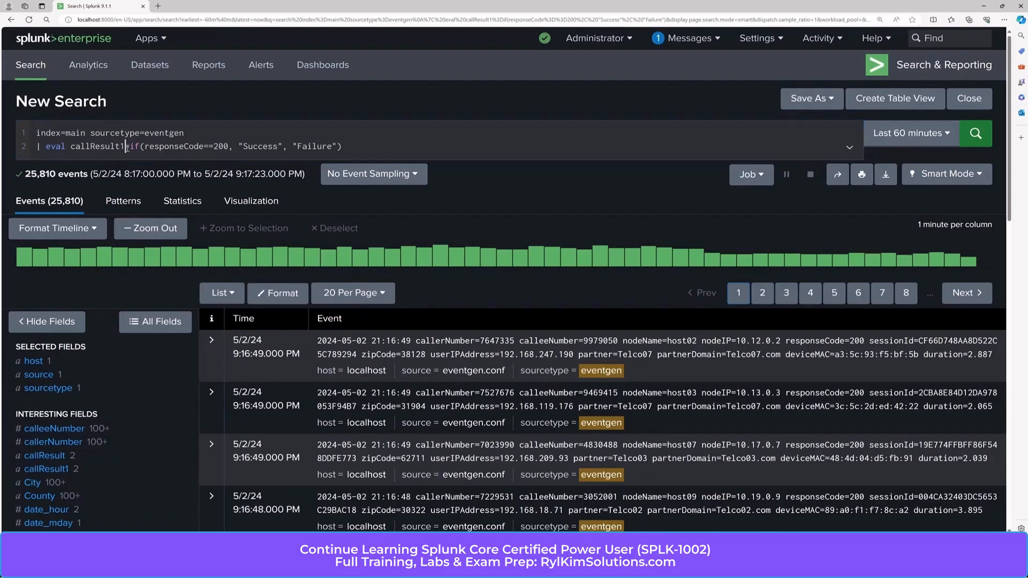
pyautogui.press('BackSpace')
pyautogui.press('Return')
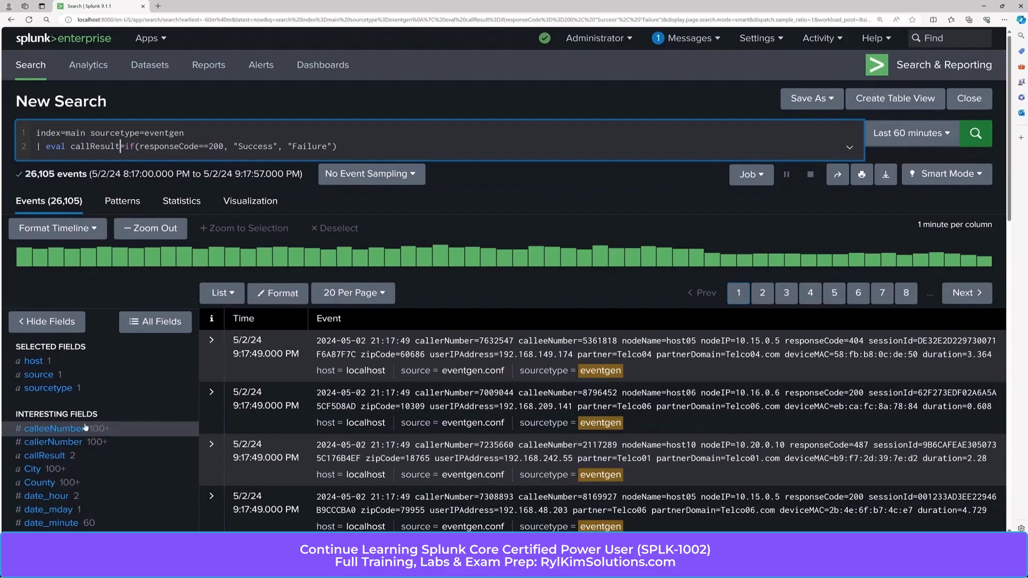
pyautogui.scroll(-2, 52, 387)
pyautogui.click(51, 383)
pyautogui.scroll(2, 120, 69)
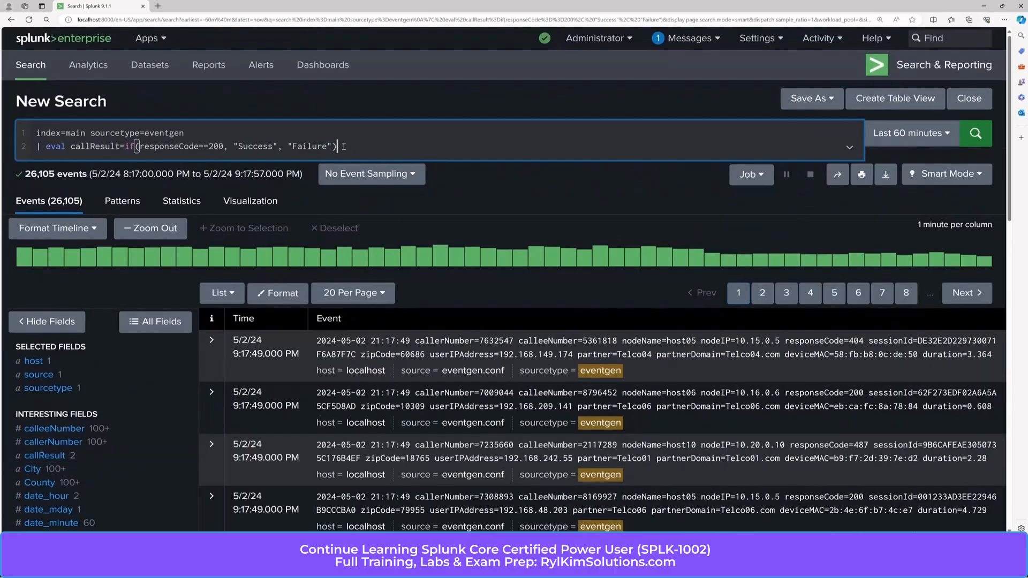
pyautogui.click(344, 147)
pyautogui.click(211, 340)
pyautogui.scroll(-5, 427, 381)
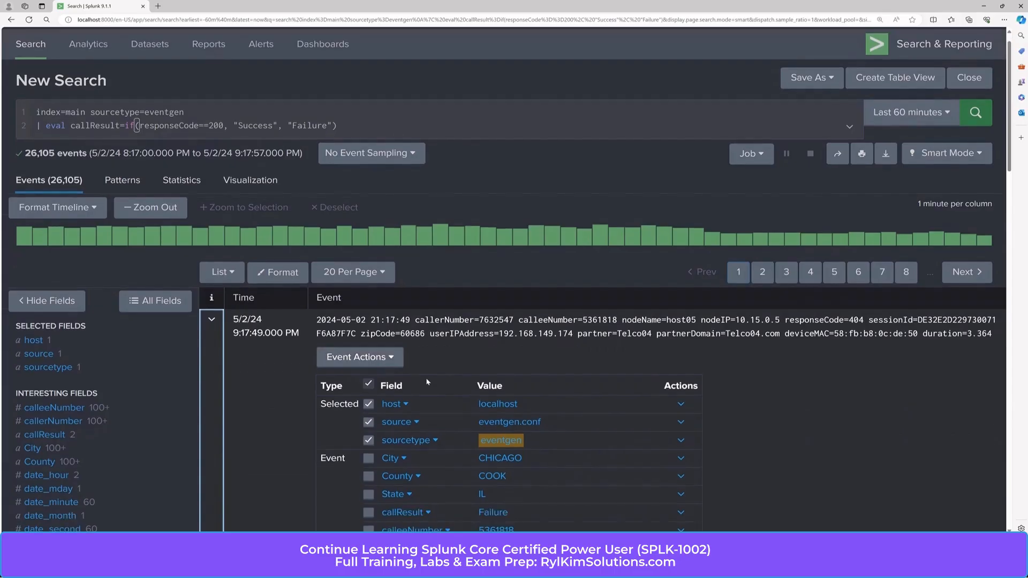
pyautogui.scroll(-3, 427, 381)
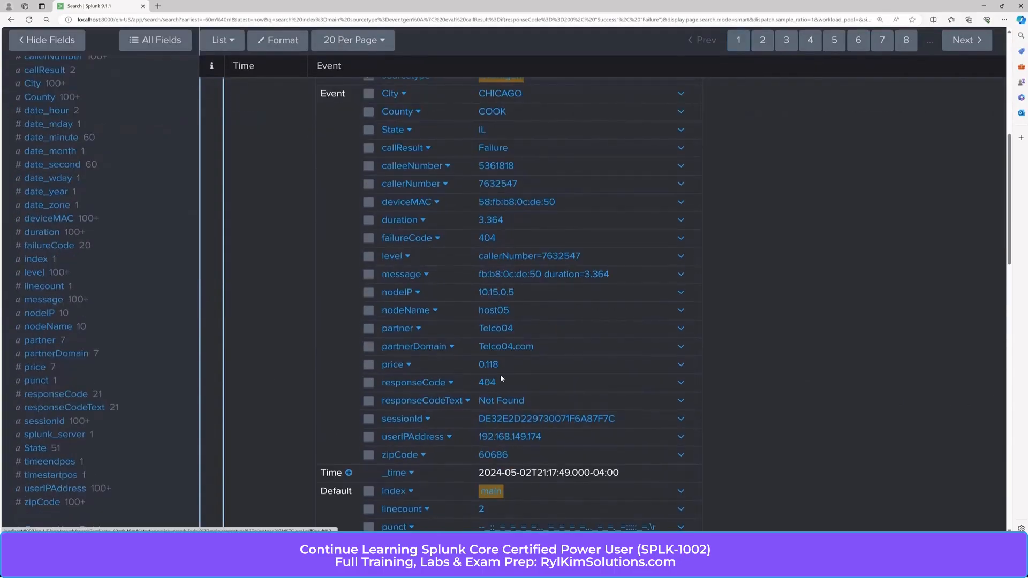
pyautogui.scroll(3, 500, 374)
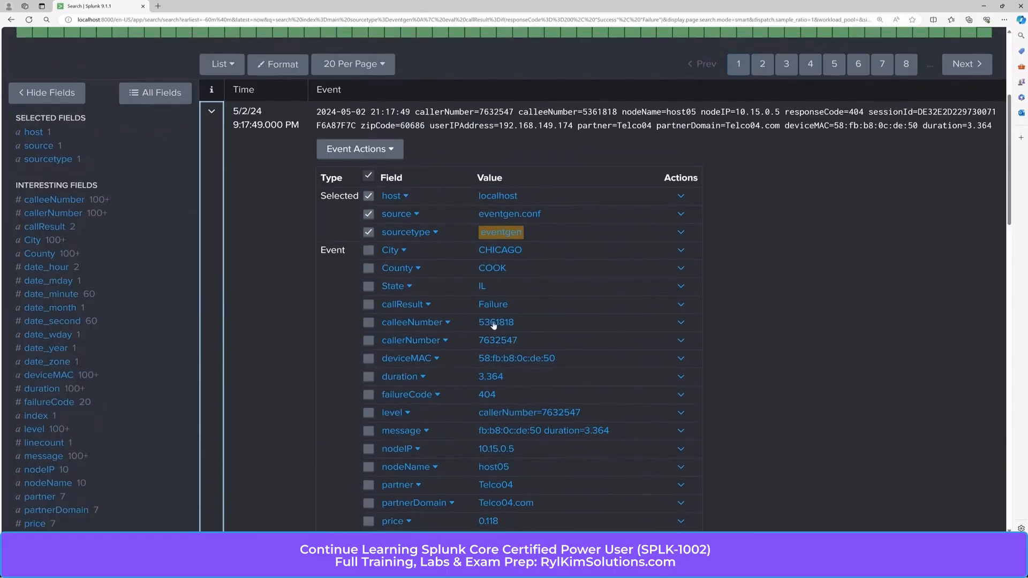
pyautogui.scroll(2, 292, 177)
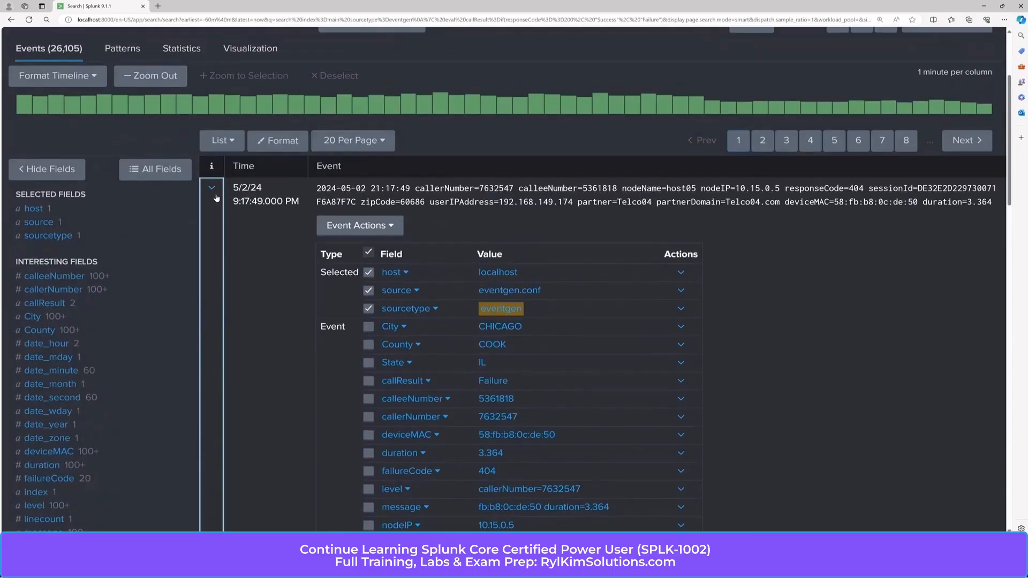
pyautogui.click(212, 188)
pyautogui.click(212, 240)
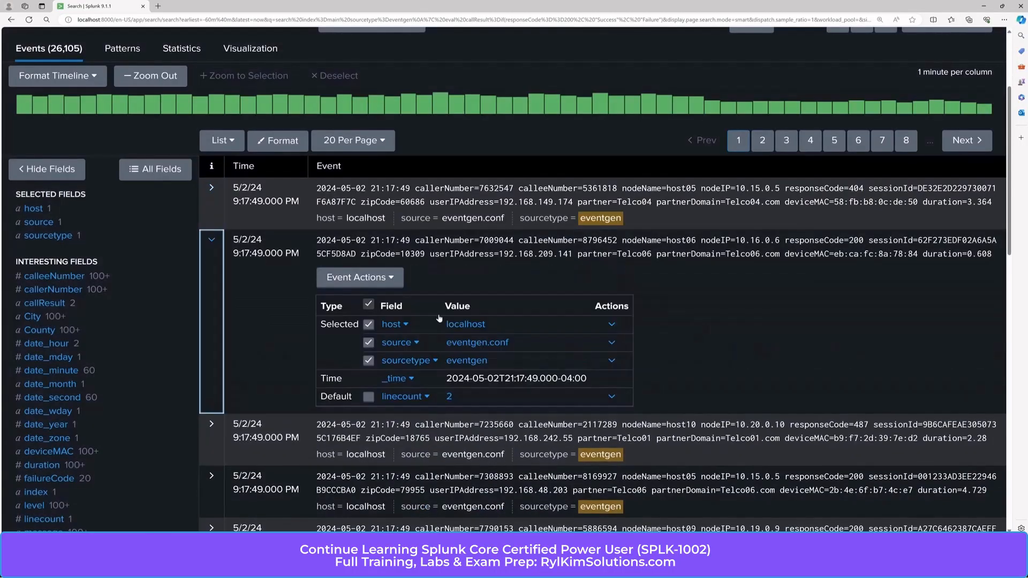
pyautogui.scroll(-6, 439, 318)
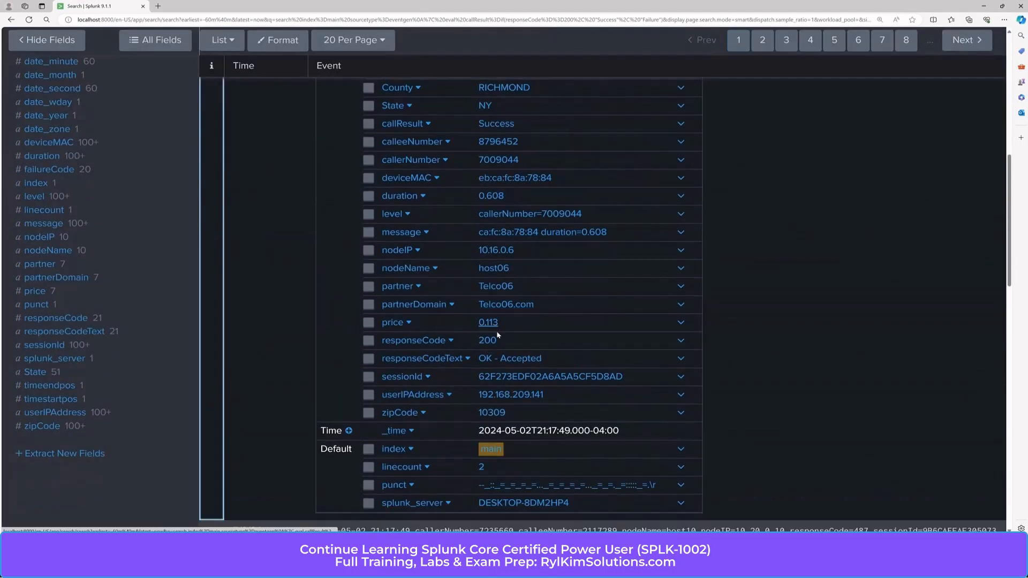
pyautogui.scroll(3, 482, 321)
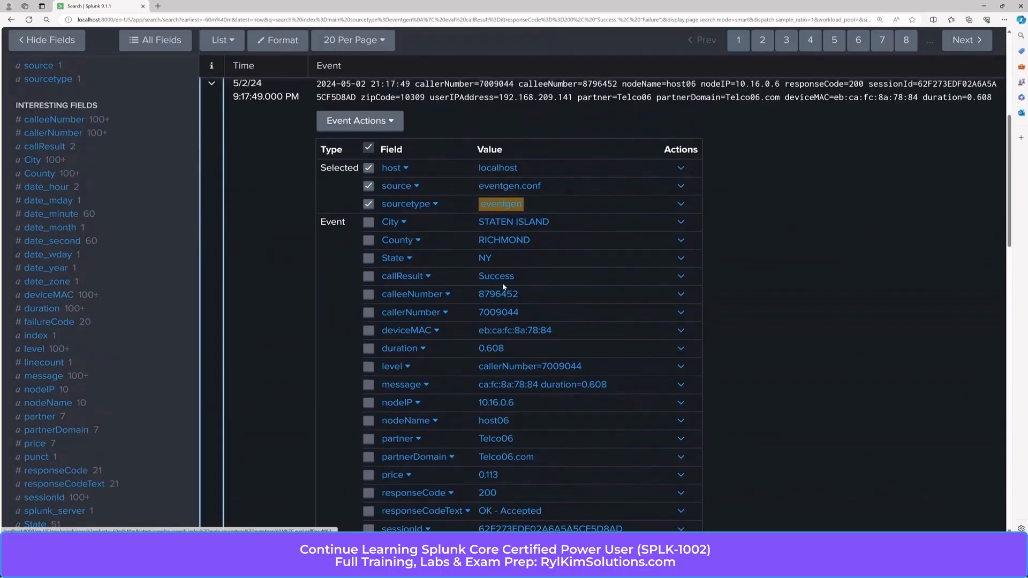
pyautogui.scroll(6, 503, 282)
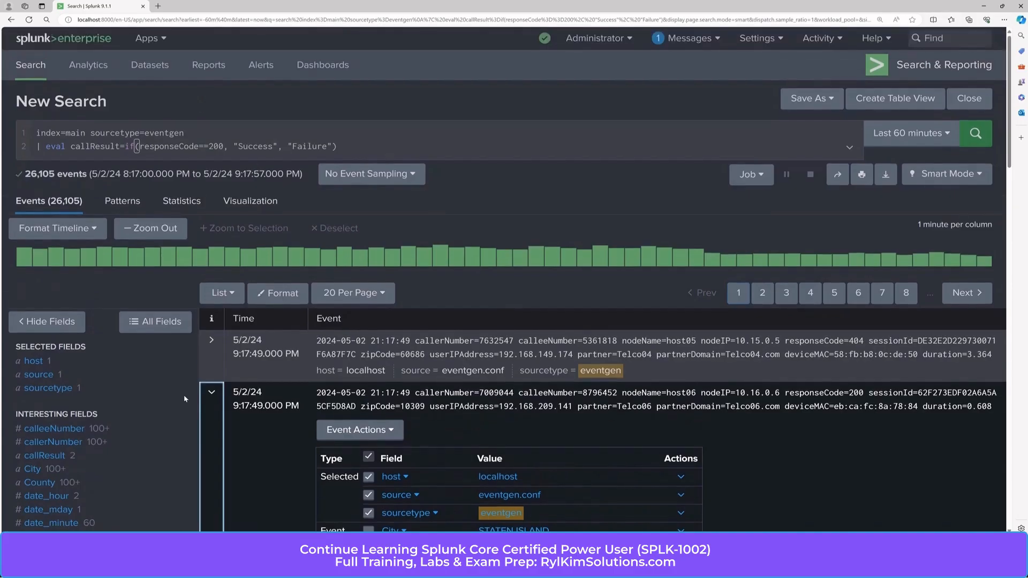
pyautogui.click(212, 393)
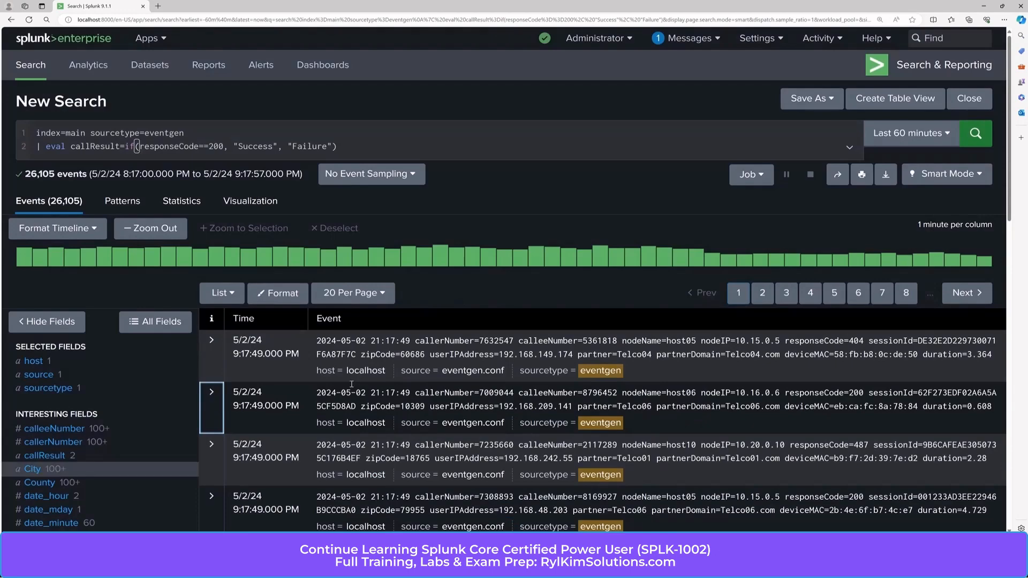
pyautogui.scroll(-3, 82, 410)
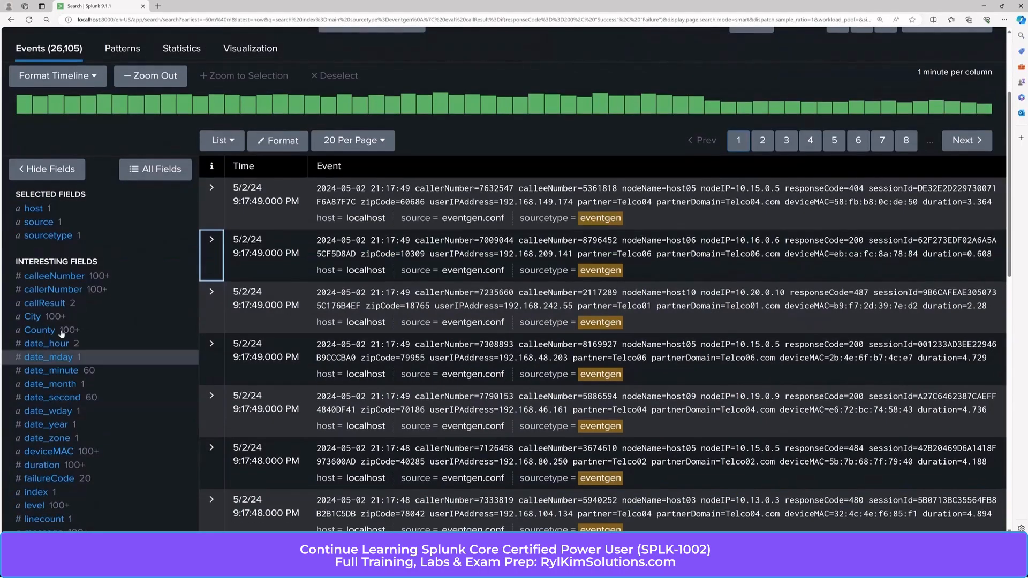
pyautogui.click(54, 306)
pyautogui.click(54, 307)
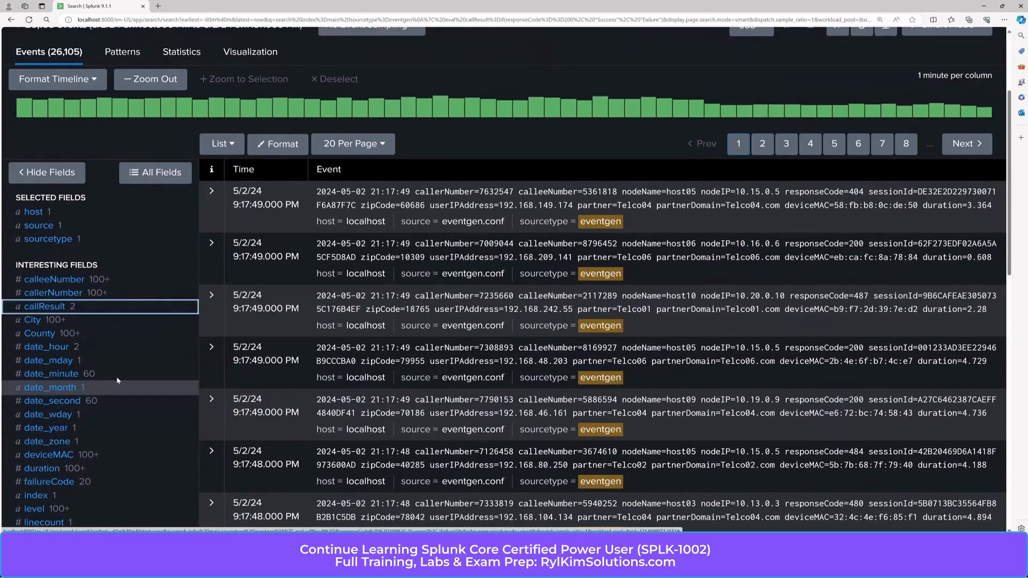
pyautogui.scroll(3, 118, 381)
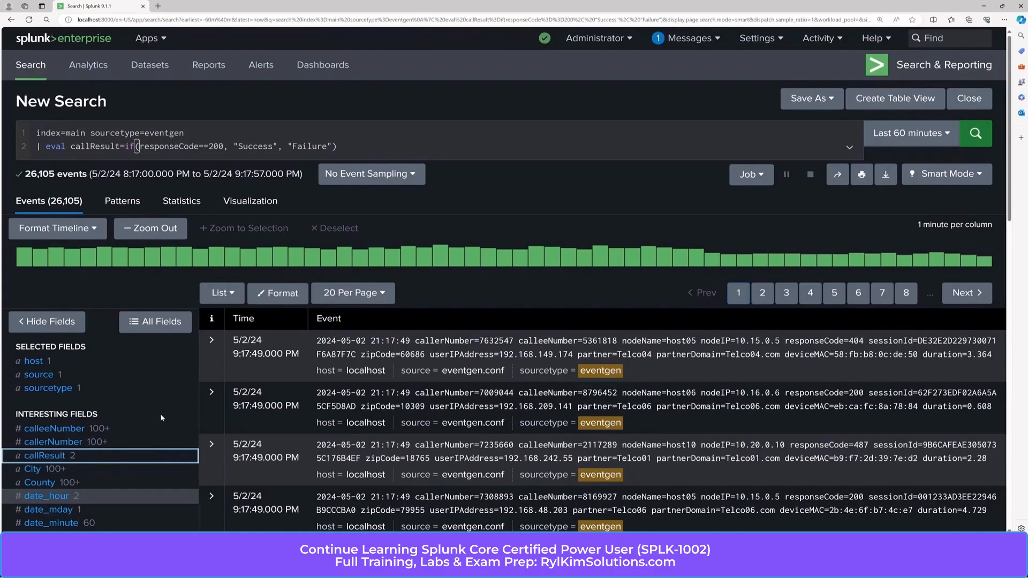
# Step: Review the zipCode field summary, then return to the search bar
pyautogui.scroll(-6, 148, 428)
pyautogui.scroll(-3, 148, 429)
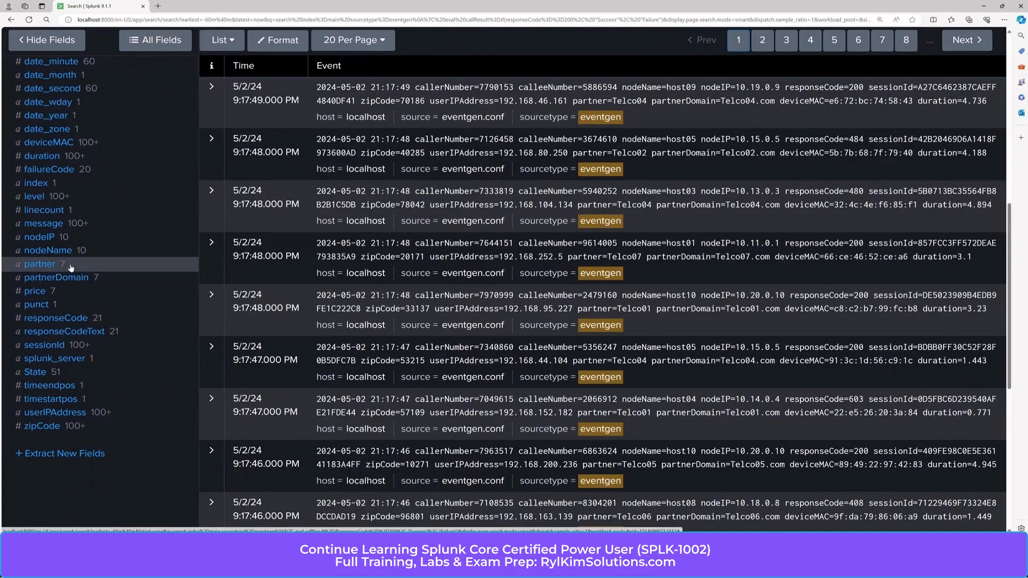
pyautogui.click(49, 427)
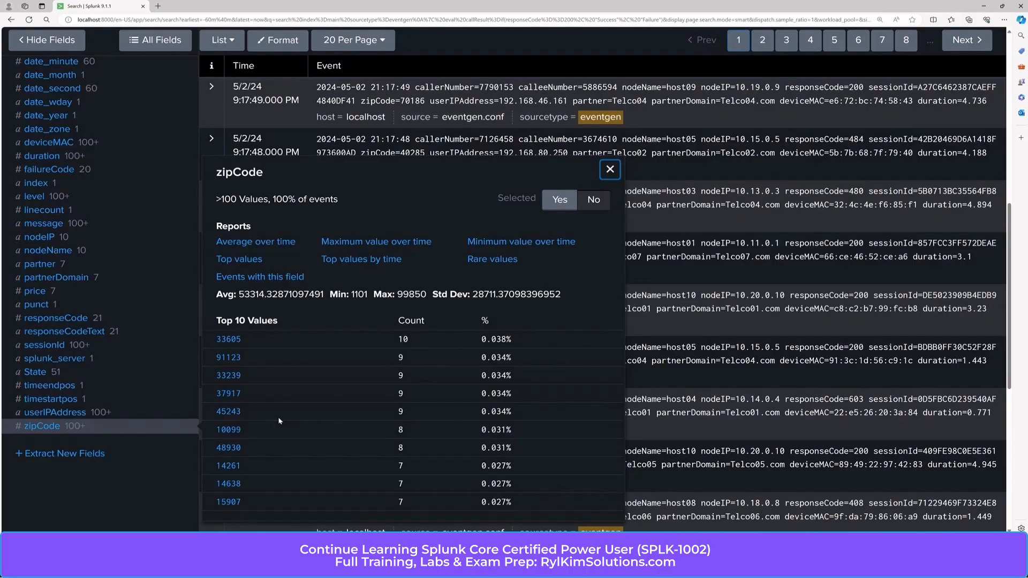
pyautogui.click(609, 170)
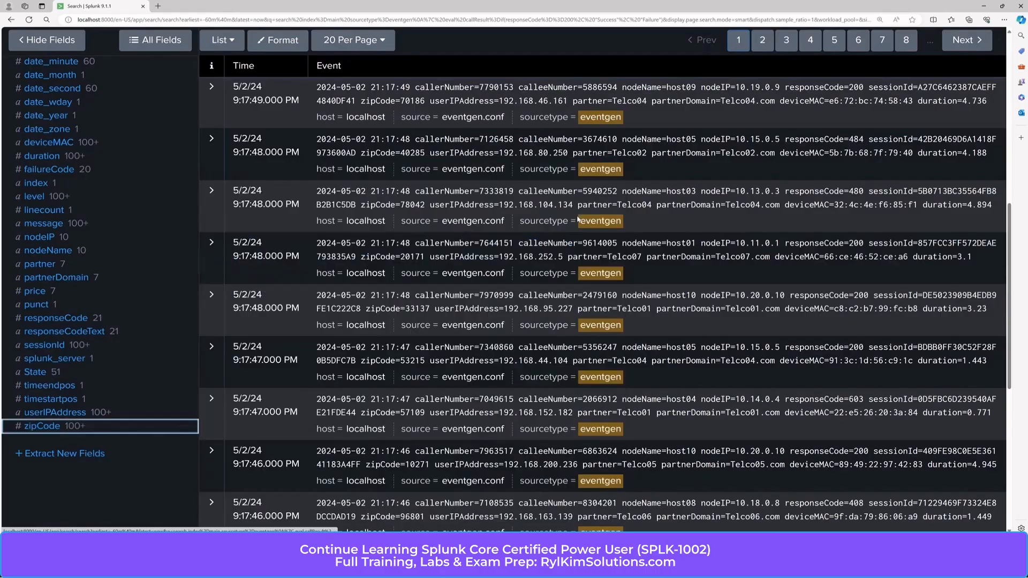
pyautogui.scroll(8, 577, 215)
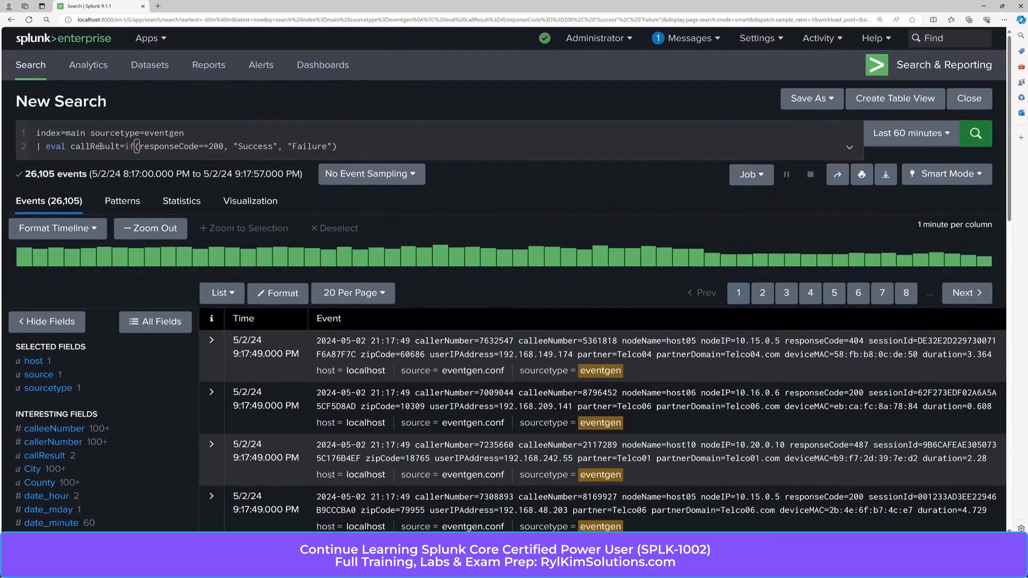
pyautogui.click(100, 146)
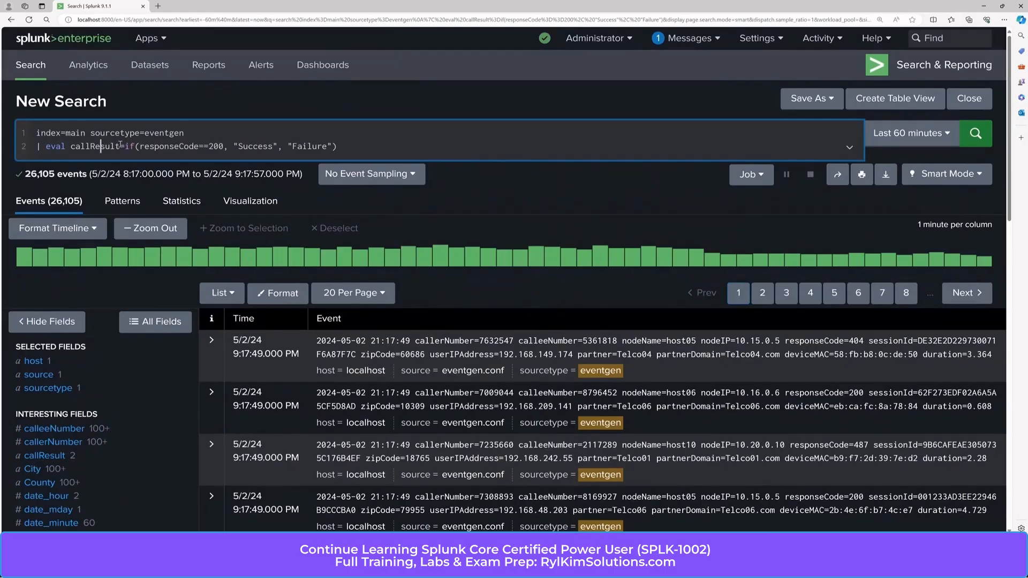
# Step: Remove the double quotes around Success and Failure in the if() expression
pyautogui.click(239, 147)
pyautogui.press('BackSpace')
pyautogui.click(270, 147)
pyautogui.click(273, 146)
pyautogui.press('BackSpace')
pyautogui.click(322, 147)
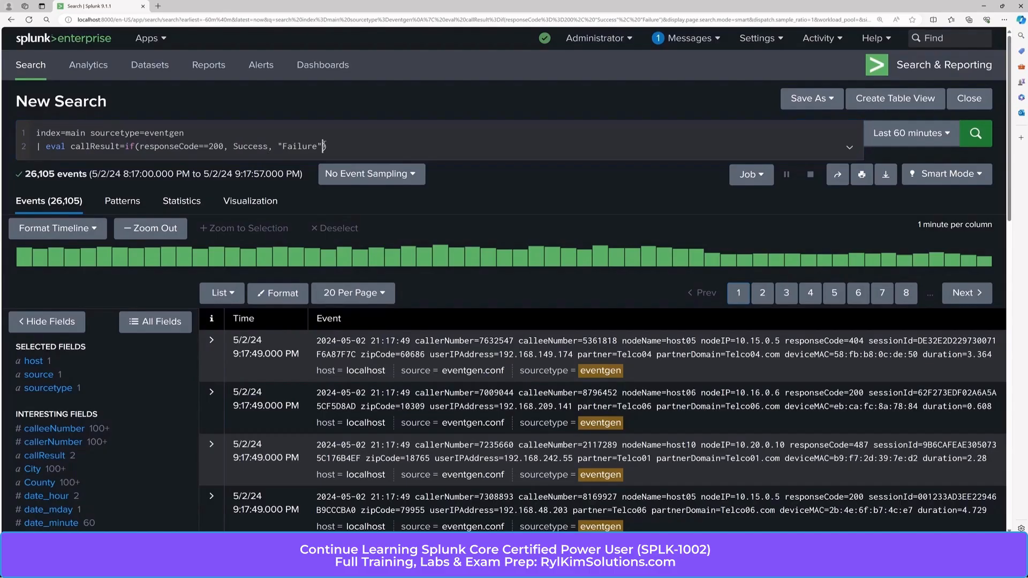
pyautogui.press('BackSpace')
pyautogui.click(282, 147)
pyautogui.press('BackSpace')
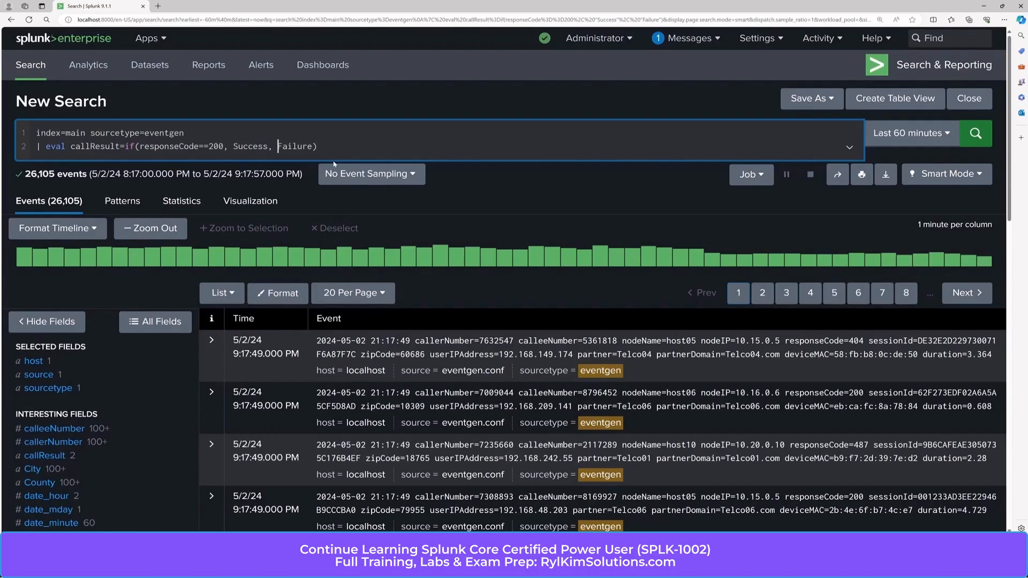
# Step: Rerun the search and scroll the 25,479 results, which no longer include callResult
pyautogui.click(978, 140)
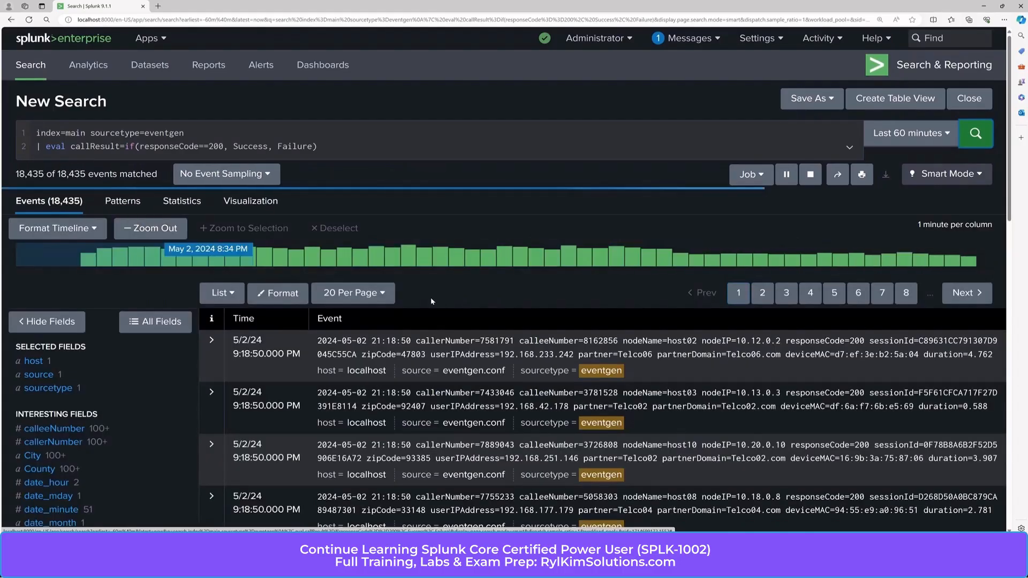
pyautogui.scroll(-4, 157, 418)
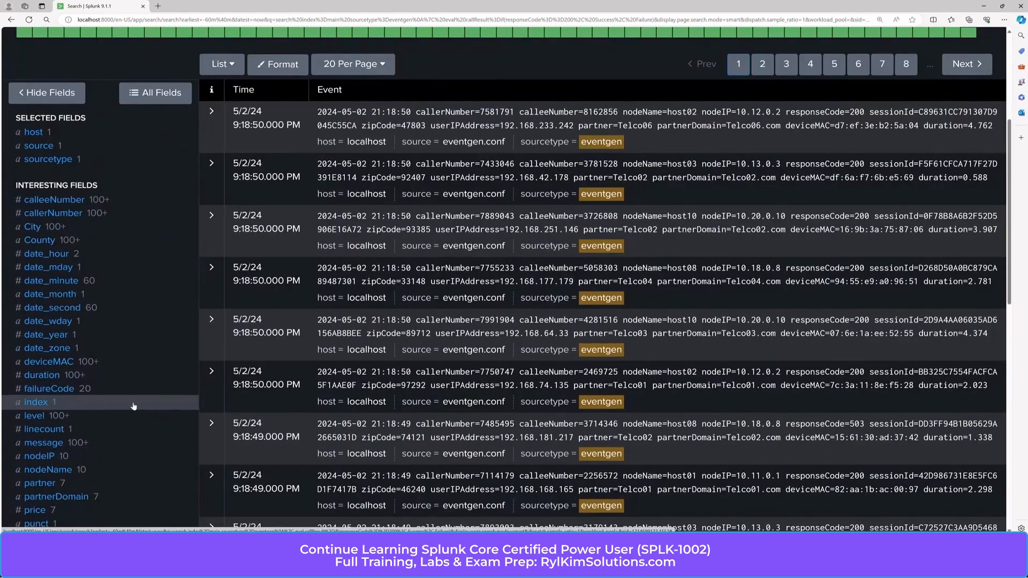
pyautogui.scroll(3, 134, 406)
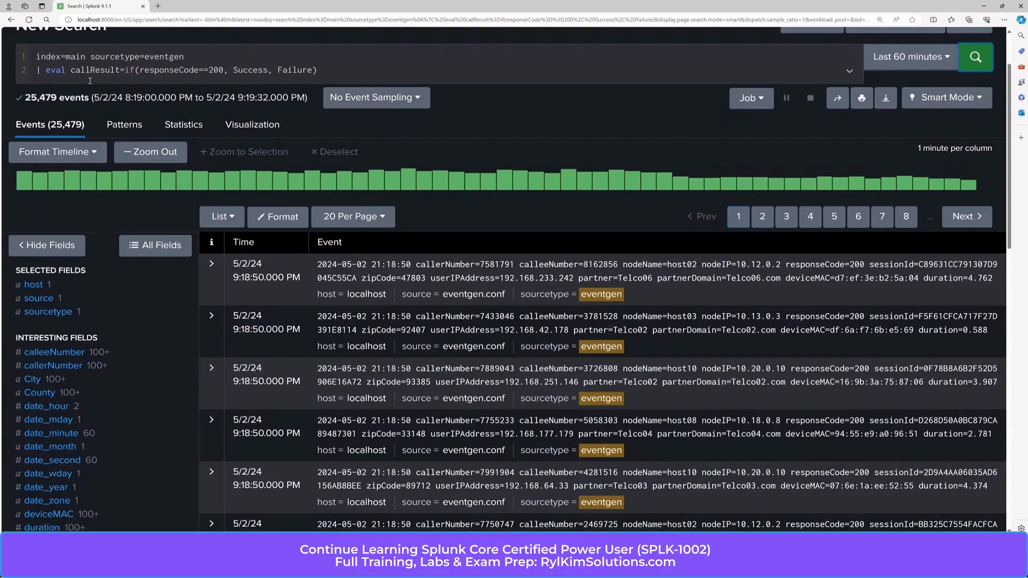
pyautogui.scroll(-4, 83, 385)
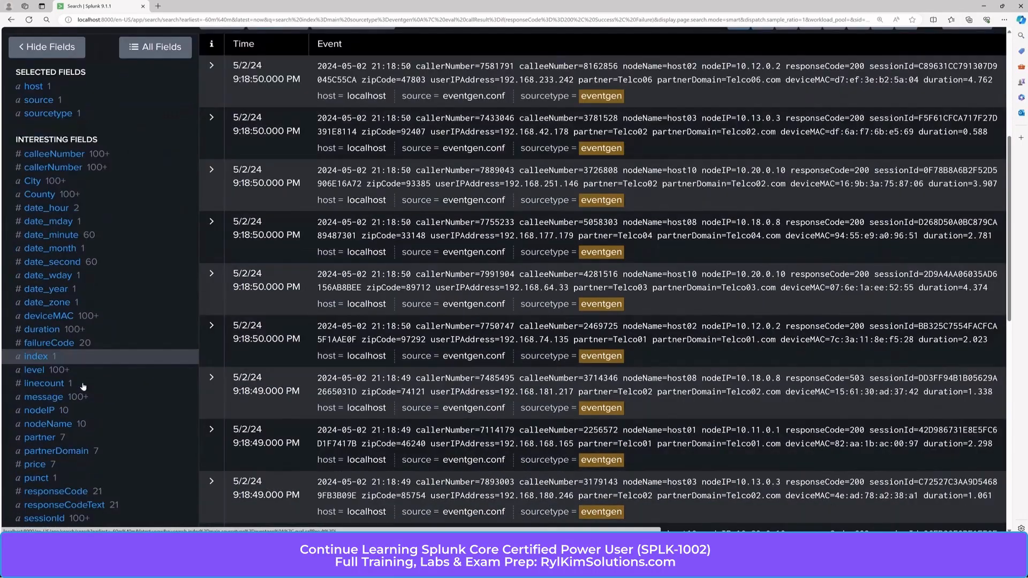
pyautogui.scroll(-2, 83, 387)
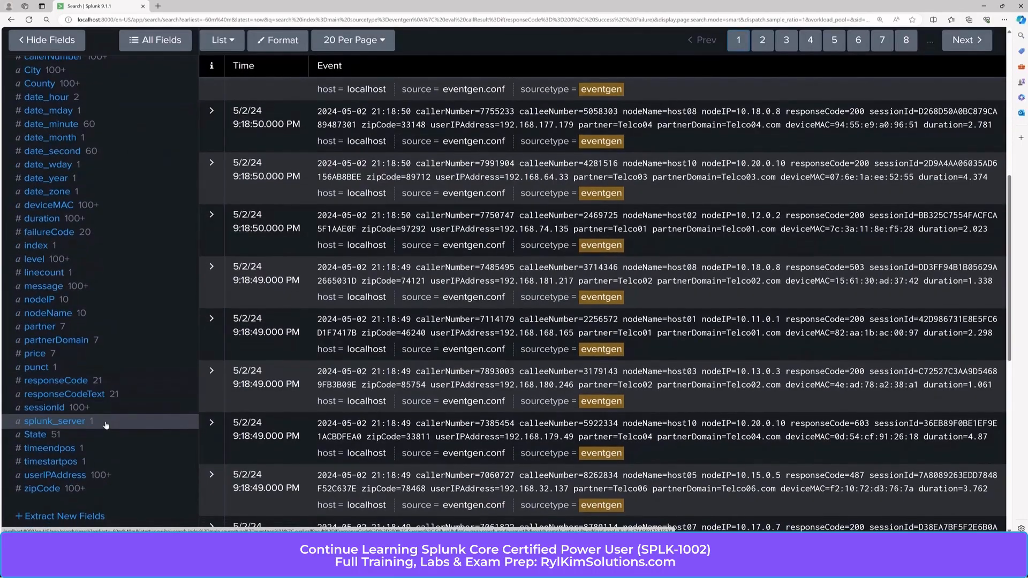
pyautogui.scroll(5, 106, 426)
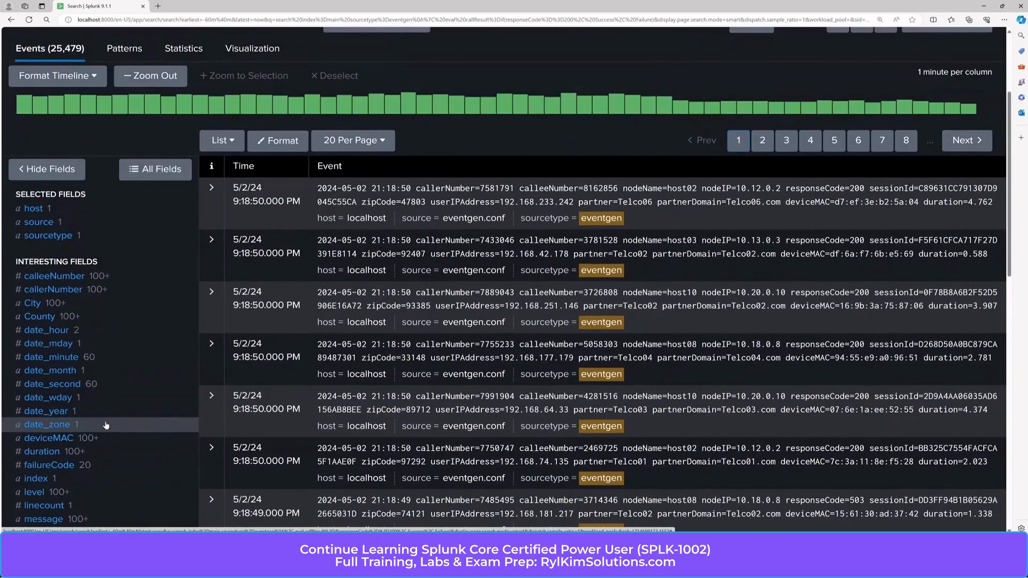
pyautogui.scroll(3, 106, 426)
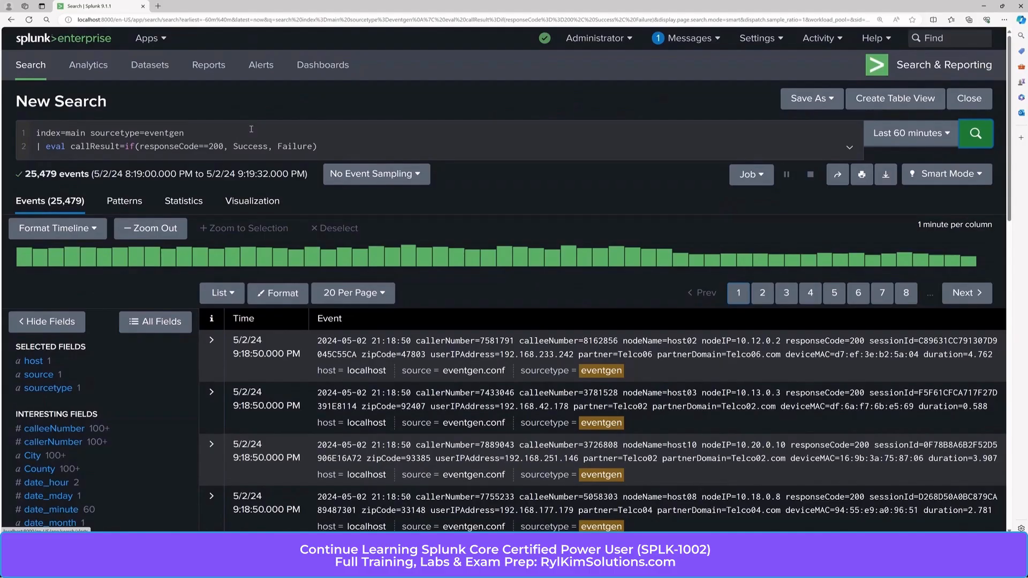
pyautogui.scroll(-6, 81, 369)
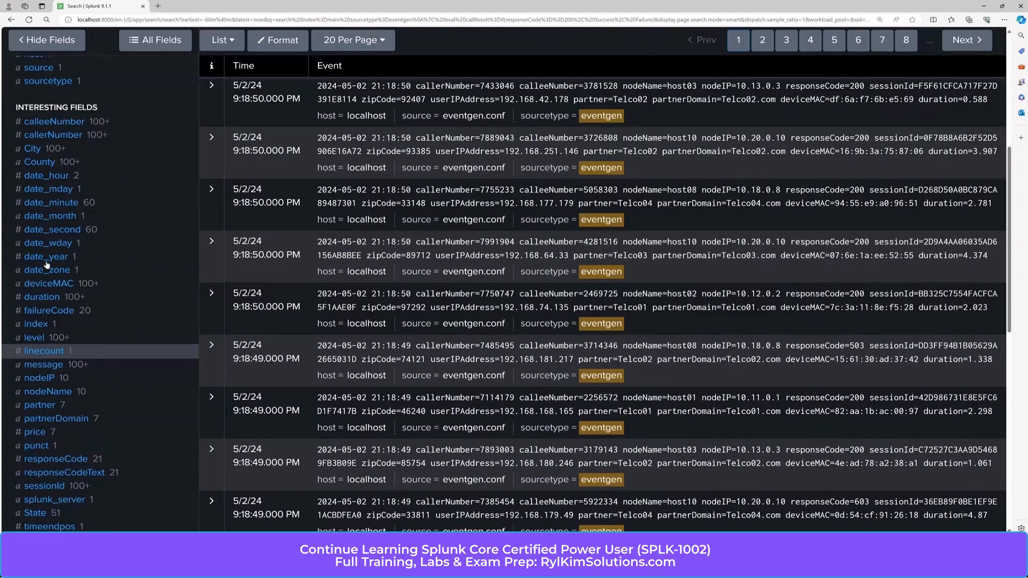
pyautogui.scroll(6, 79, 352)
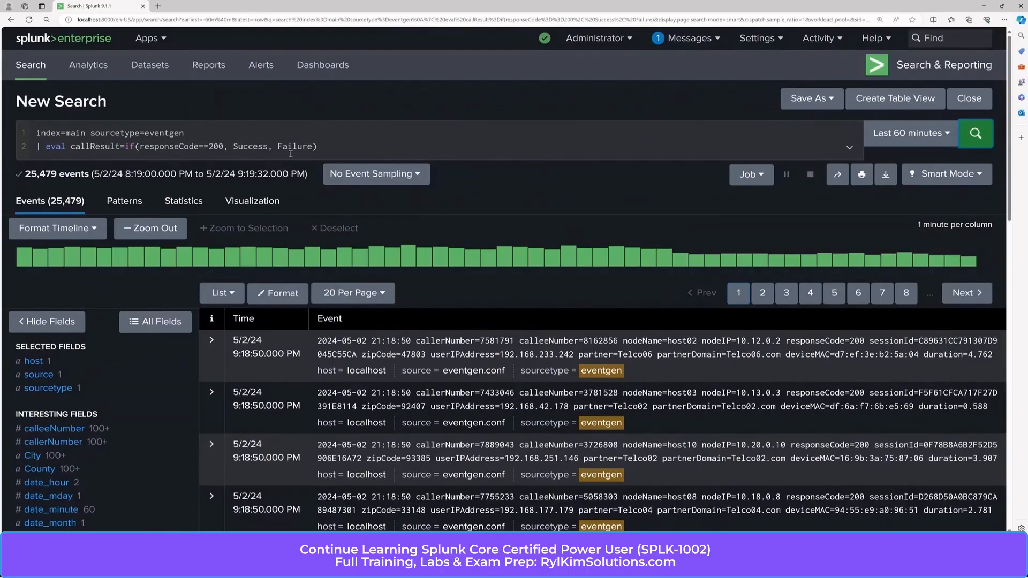
# Step: Restore the double quotes around Success and Failure
pyautogui.click(233, 146)
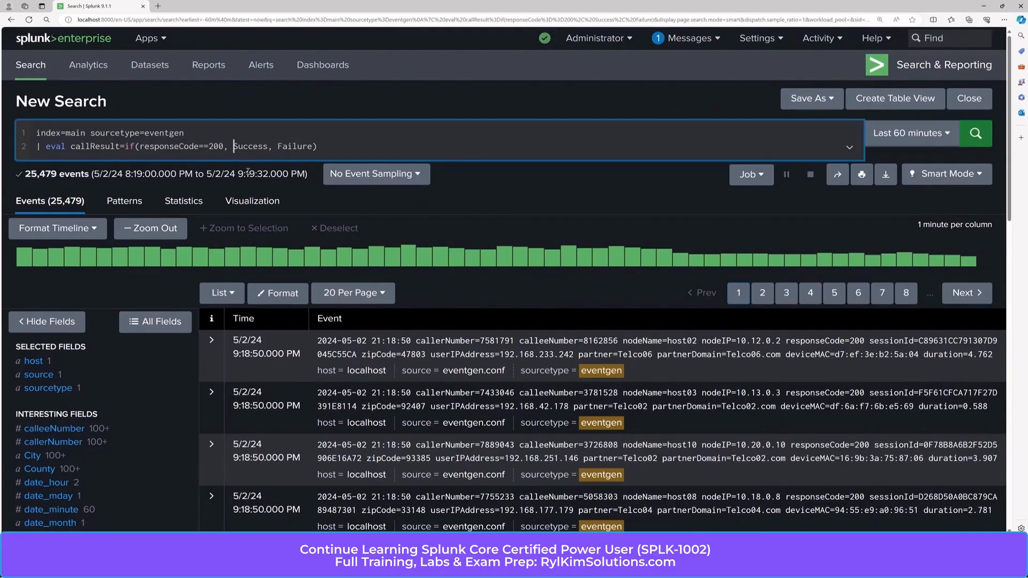
pyautogui.write('"')
pyautogui.click(273, 146)
pyautogui.write('"')
pyautogui.click(289, 146)
pyautogui.write('"')
pyautogui.click(327, 146)
pyautogui.write('"')
# Step: Change the if() results to 1 and 0, rerun, and view callResult: 1 is 15,461, 0 is 9,897
pyautogui.click(278, 145)
pyautogui.press('BackSpace')
pyautogui.press('BackSpace')
pyautogui.press('BackSpace')
pyautogui.press('BackSpace')
pyautogui.press('BackSpace')
pyautogui.press('BackSpace')
pyautogui.press('BackSpace')
pyautogui.press('BackSpace')
pyautogui.press('BackSpace')
pyautogui.write('1')
pyautogui.press('BackSpace')
pyautogui.press('BackSpace')
pyautogui.press('BackSpace')
pyautogui.press('BackSpace')
pyautogui.press('BackSpace')
pyautogui.press('BackSpace')
pyautogui.press('BackSpace')
pyautogui.press('BackSpace')
pyautogui.press('BackSpace')
pyautogui.write('0')
pyautogui.click(978, 134)
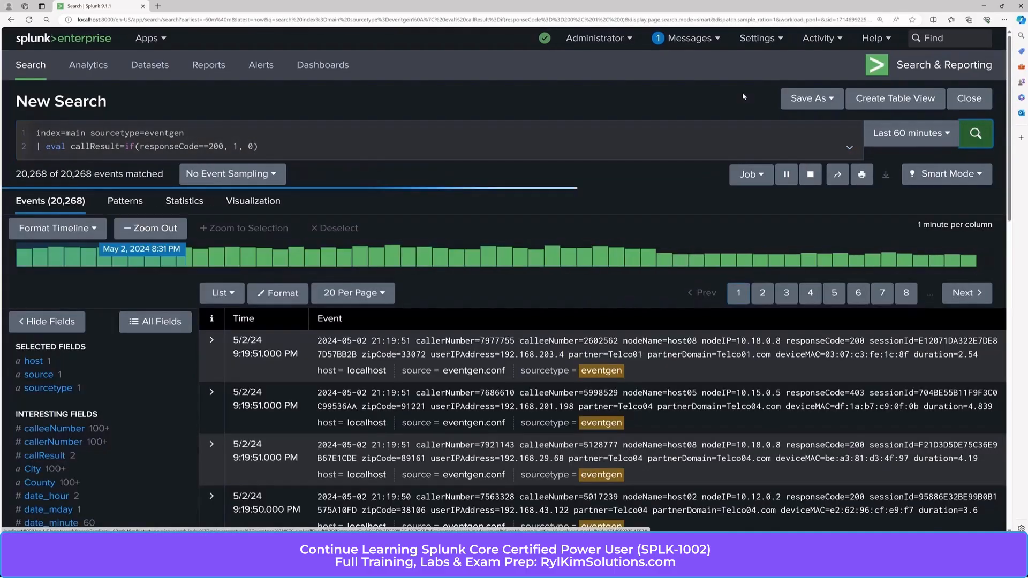
pyautogui.click(45, 455)
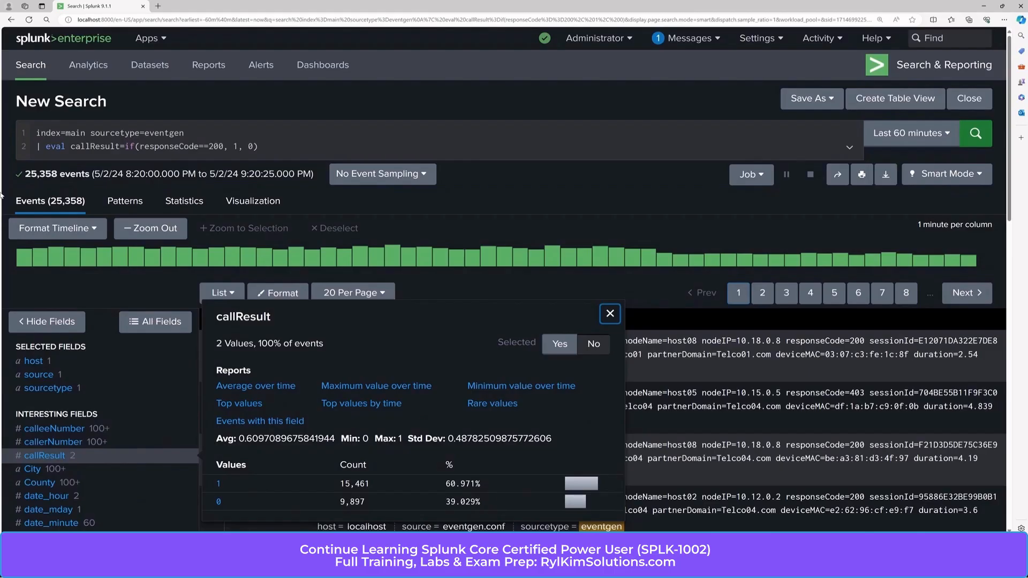
# Step: Rewrite the eval as zipLength=if(len(zipCode)==5, 1, 0) and run it
pyautogui.doubleClick(109, 148)
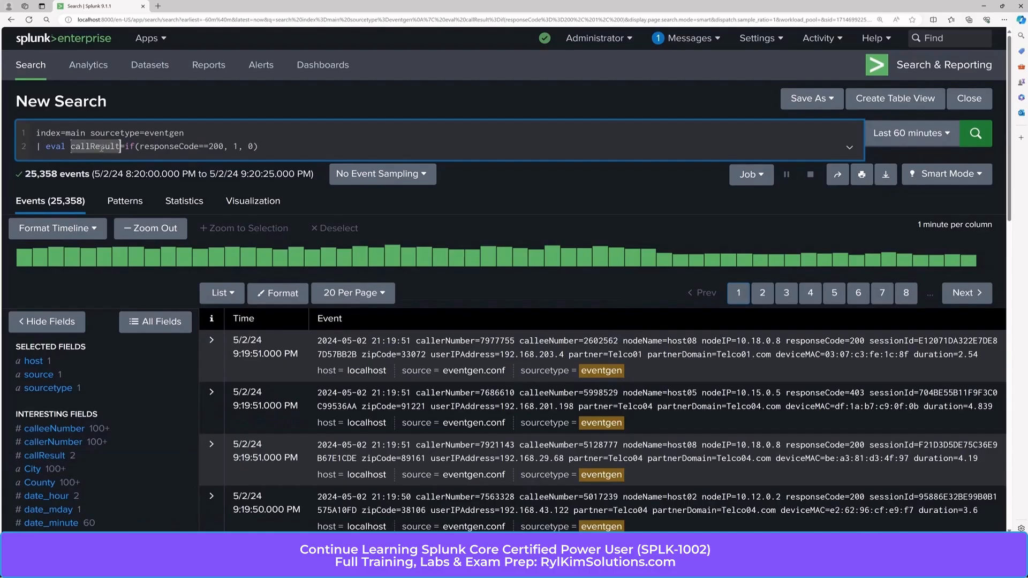
pyautogui.write('zip')
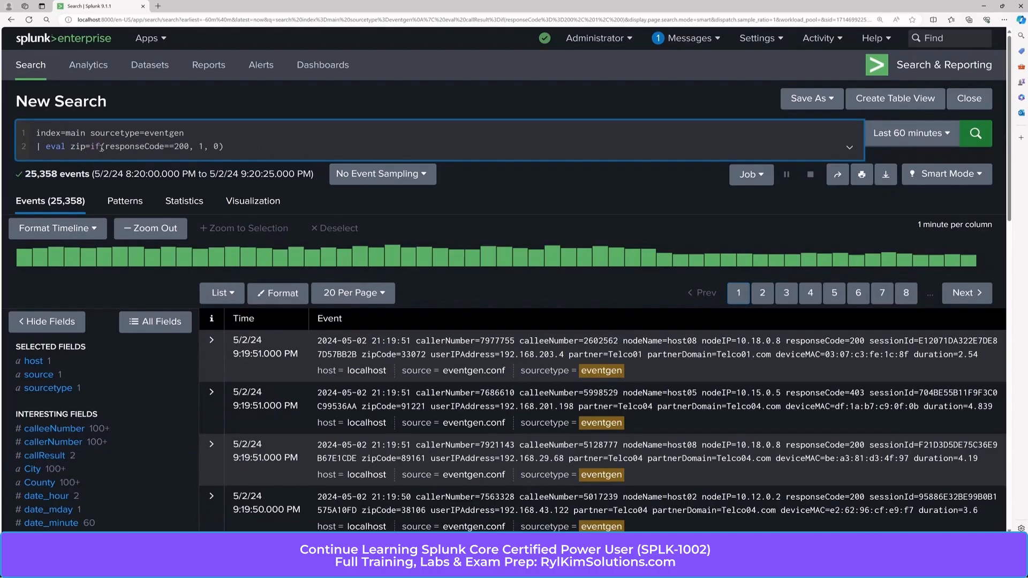
pyautogui.write('Length')
pyautogui.doubleClick(165, 146)
pyautogui.moveTo(219, 146); pyautogui.dragTo(135, 148)
pyautogui.write('len(zipCode)==5')
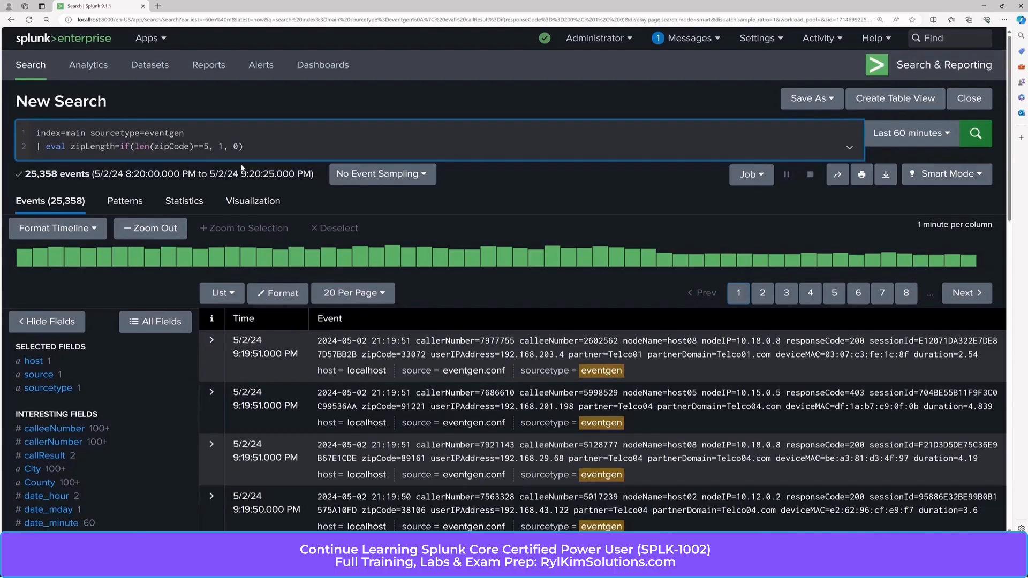
pyautogui.press('BackSpace')
pyautogui.write('1')
pyautogui.press('Return')
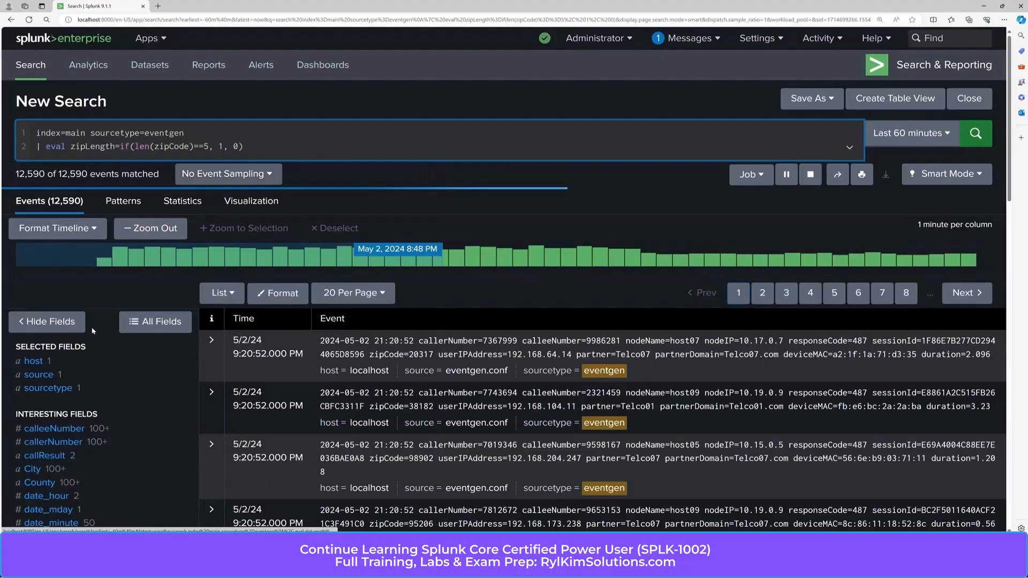
# Step: View the zipLength breakdown: 24,320 events valued 1 and 942 valued 0
pyautogui.scroll(-3, 111, 353)
pyautogui.scroll(-5, 111, 353)
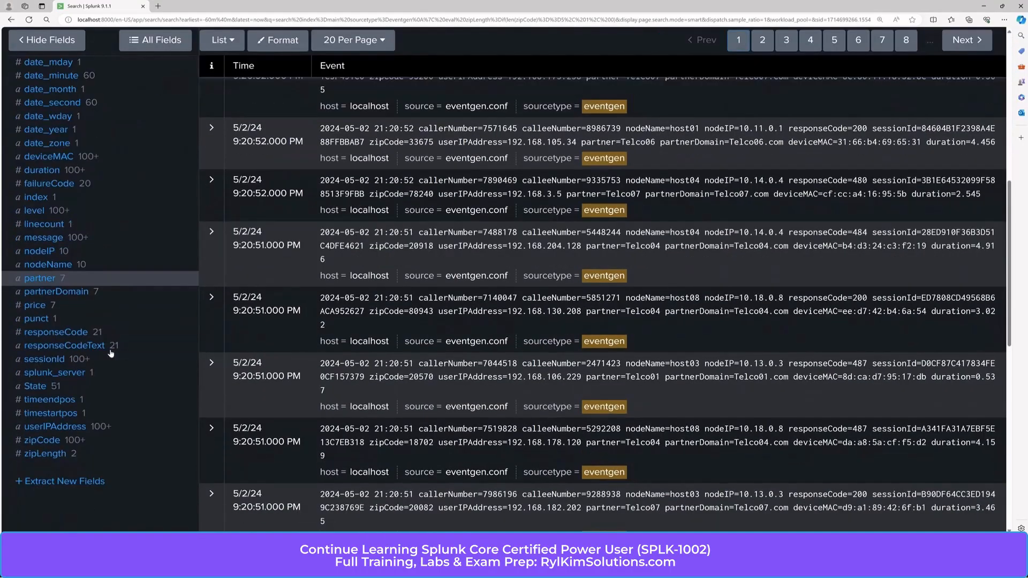
pyautogui.click(53, 439)
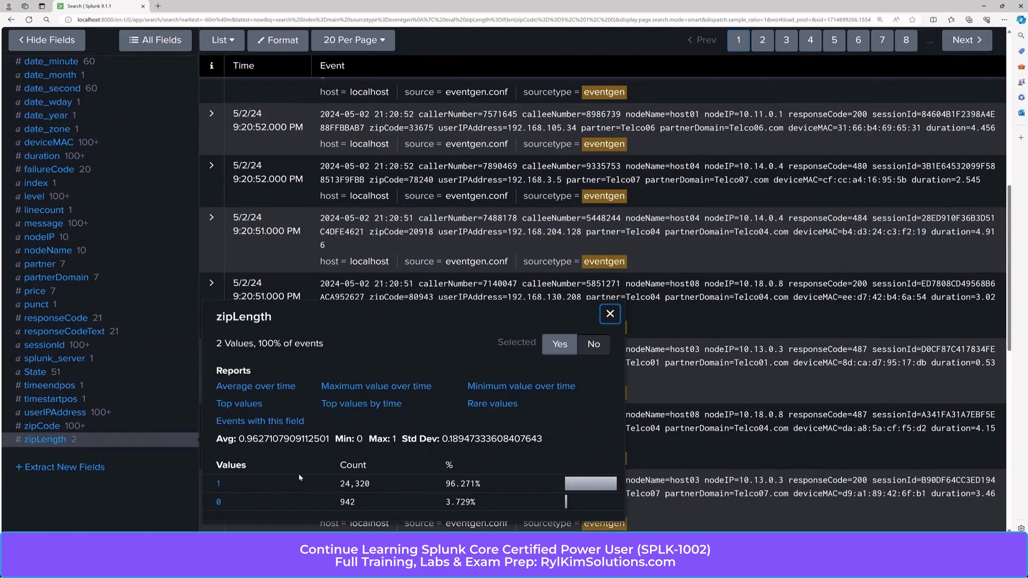
pyautogui.scroll(6, 299, 477)
pyautogui.scroll(-7, 312, 474)
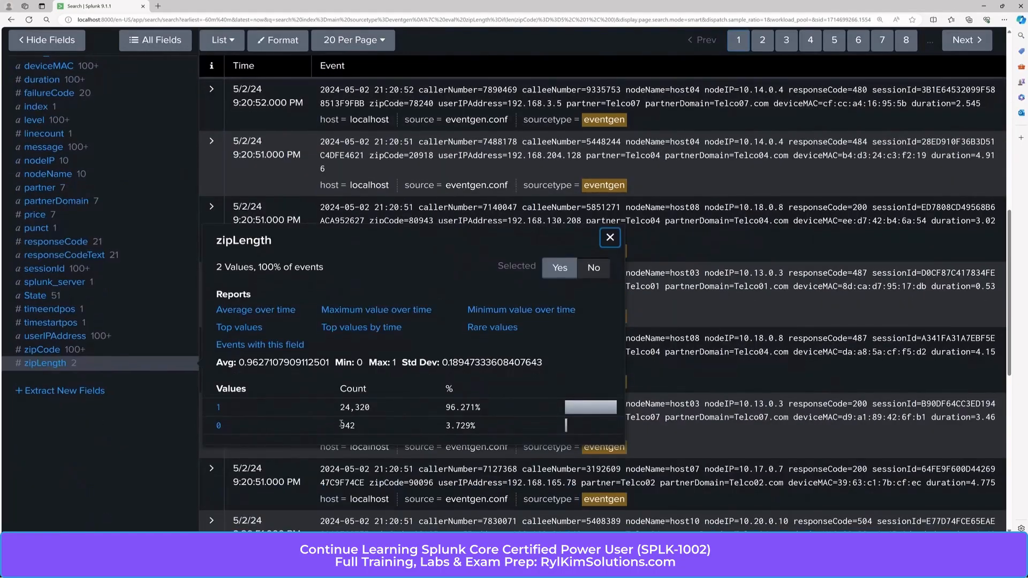
pyautogui.scroll(10, 287, 421)
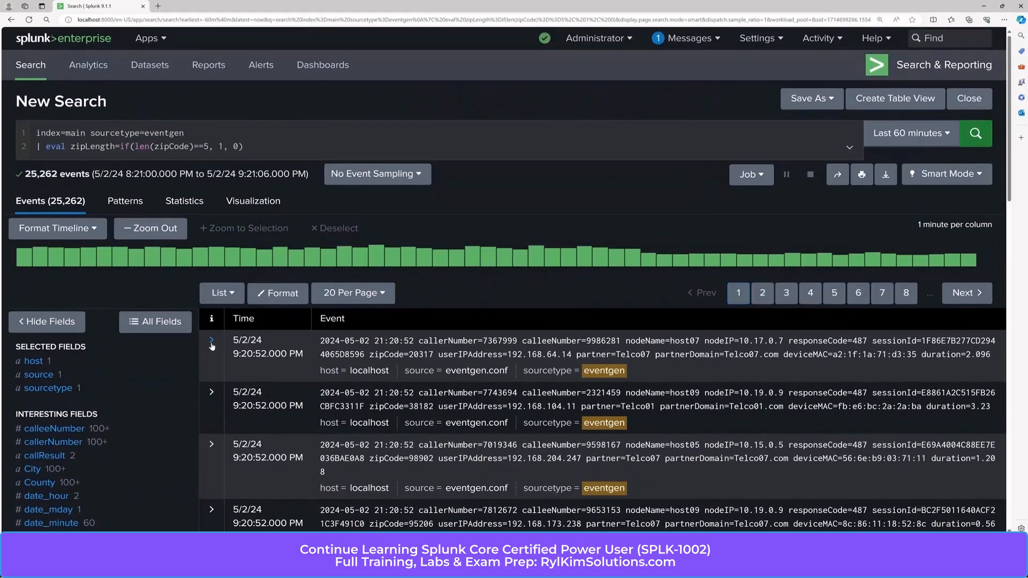
# Step: Expand the first event to check its zipLength, then return to the search bar
pyautogui.click(212, 340)
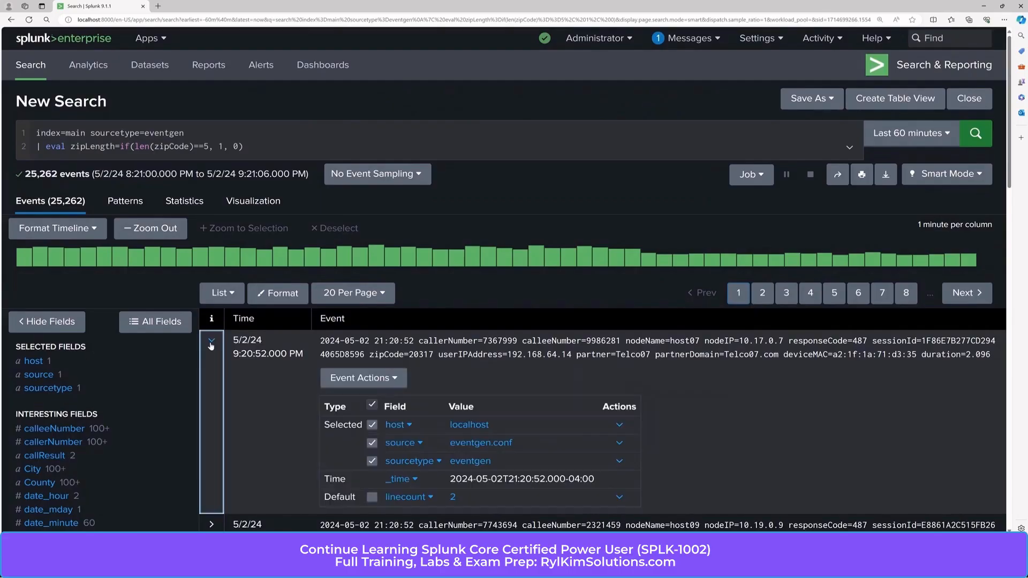
pyautogui.scroll(-5, 383, 398)
pyautogui.scroll(-6, 383, 398)
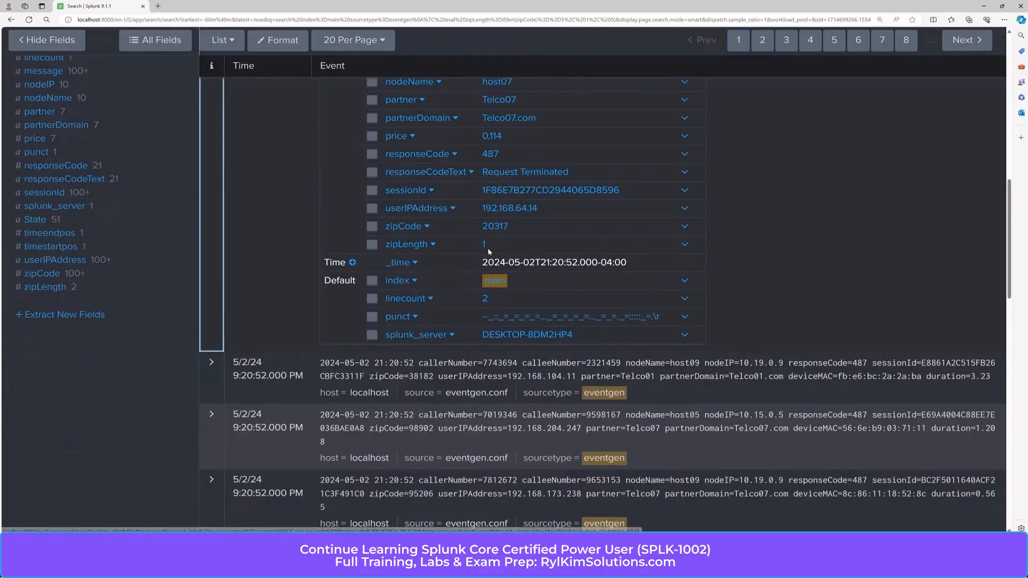
pyautogui.scroll(10, 484, 250)
pyautogui.scroll(1, 487, 248)
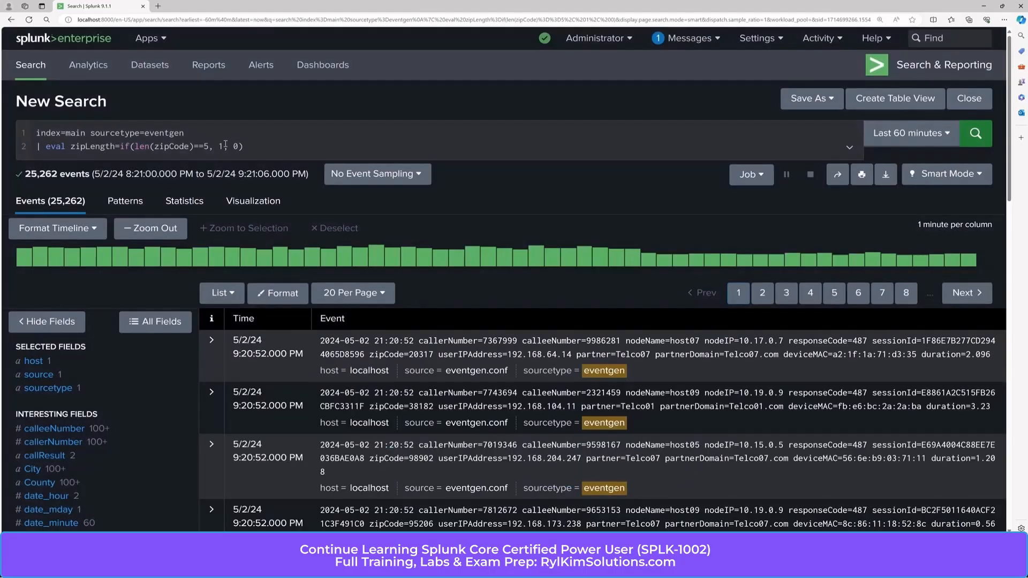
pyautogui.click(225, 146)
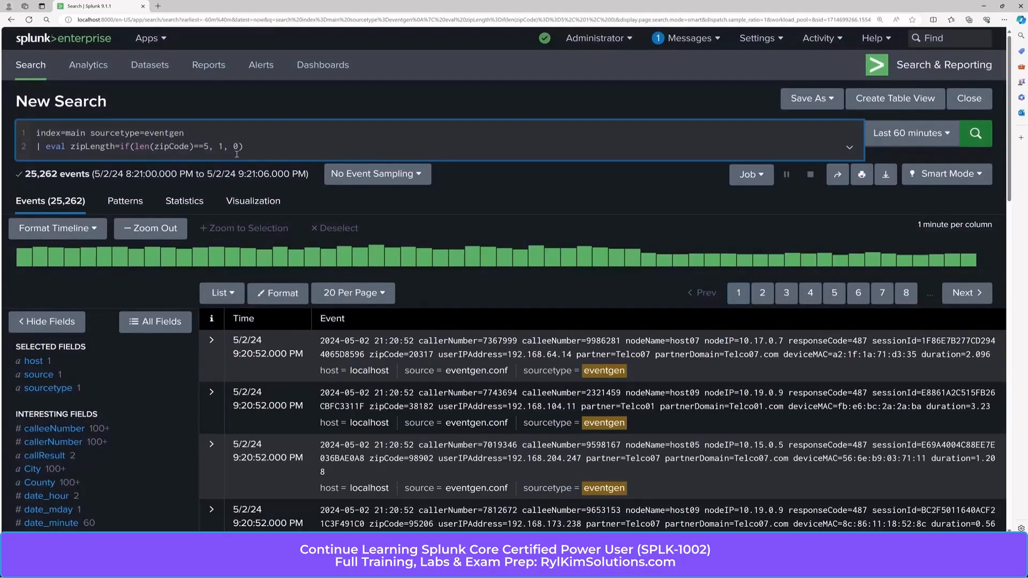
# Step: Replace the zipLength results 1 and 0 with "5 Digits" and "4 Digits" and rerun
pyautogui.press('BackSpace')
pyautogui.write('"5 Digits"')
pyautogui.click(284, 147)
pyautogui.press('BackSpace')
pyautogui.write('"4 Digits"')
pyautogui.press('Return')
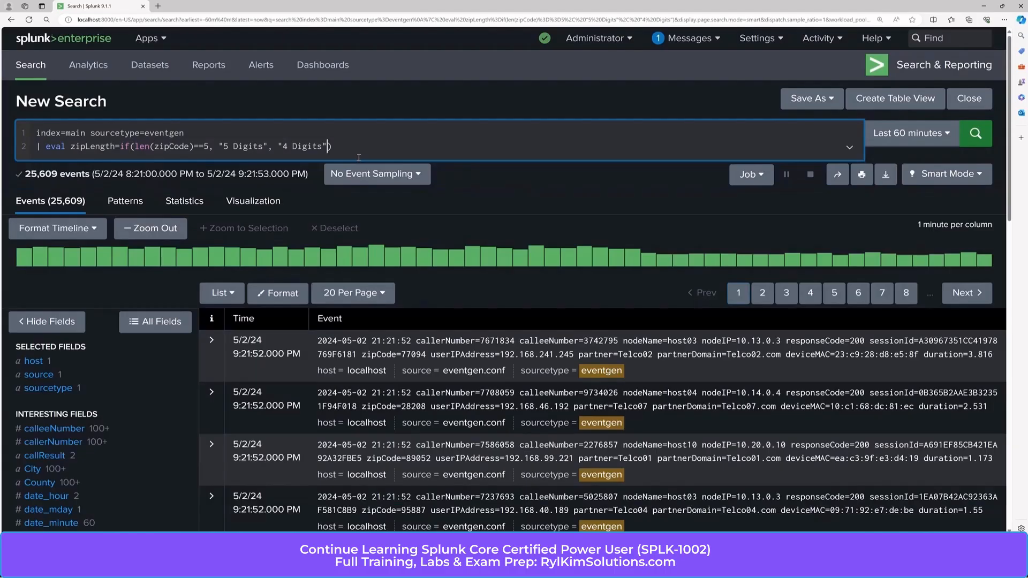
pyautogui.scroll(-3, 113, 435)
pyautogui.scroll(-5, 112, 435)
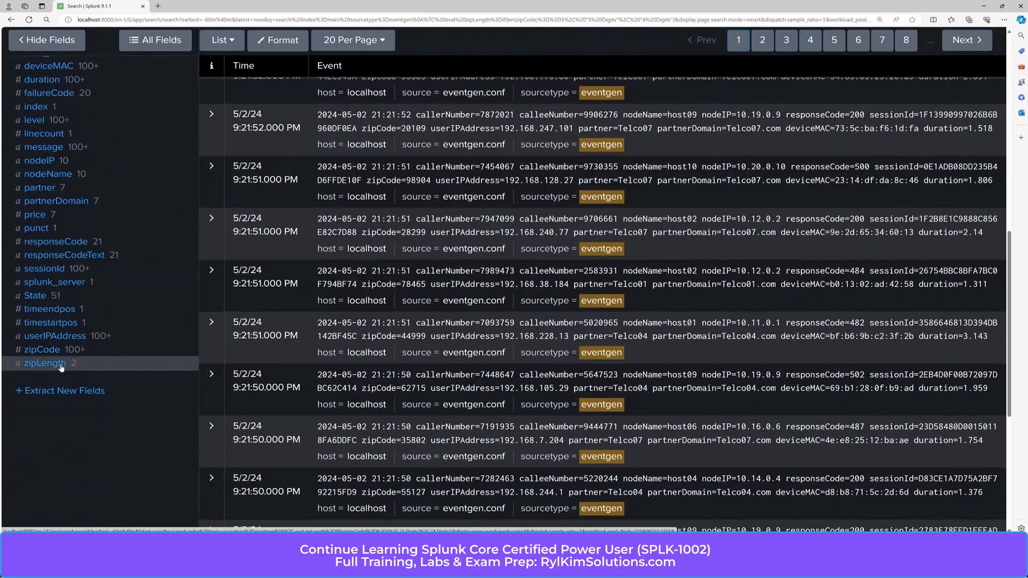
pyautogui.click(60, 366)
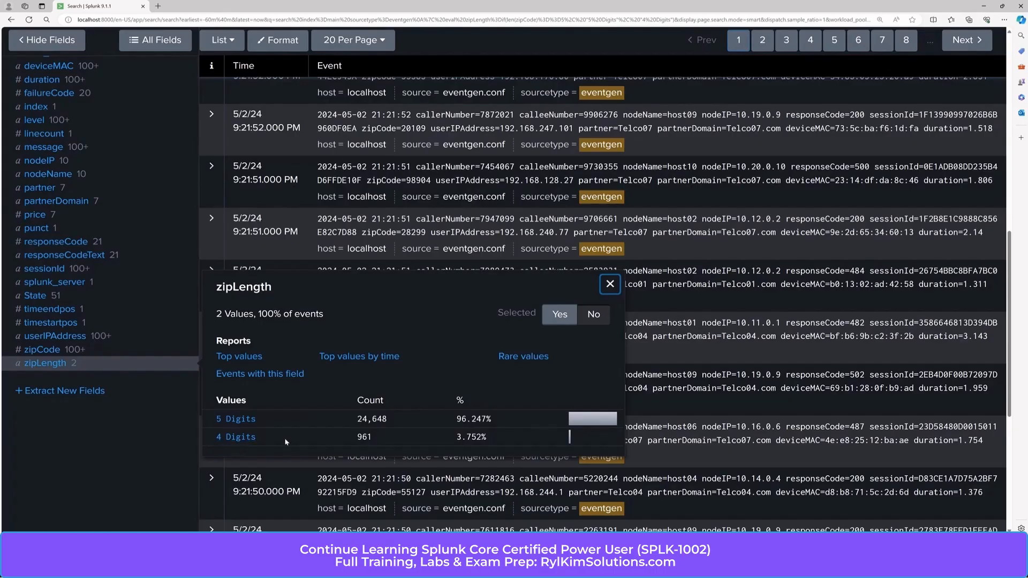
pyautogui.scroll(6, 504, 421)
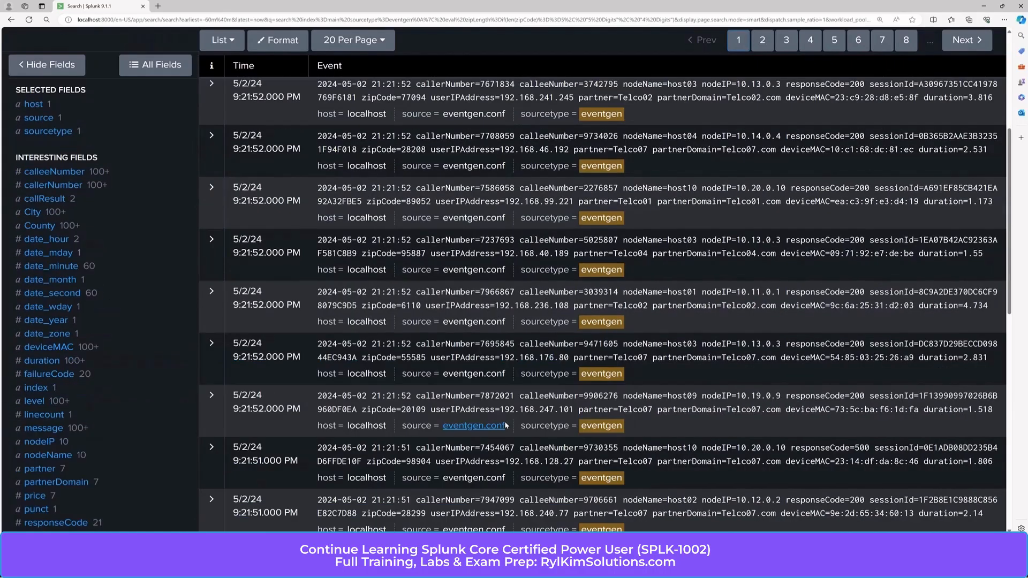
pyautogui.click(211, 112)
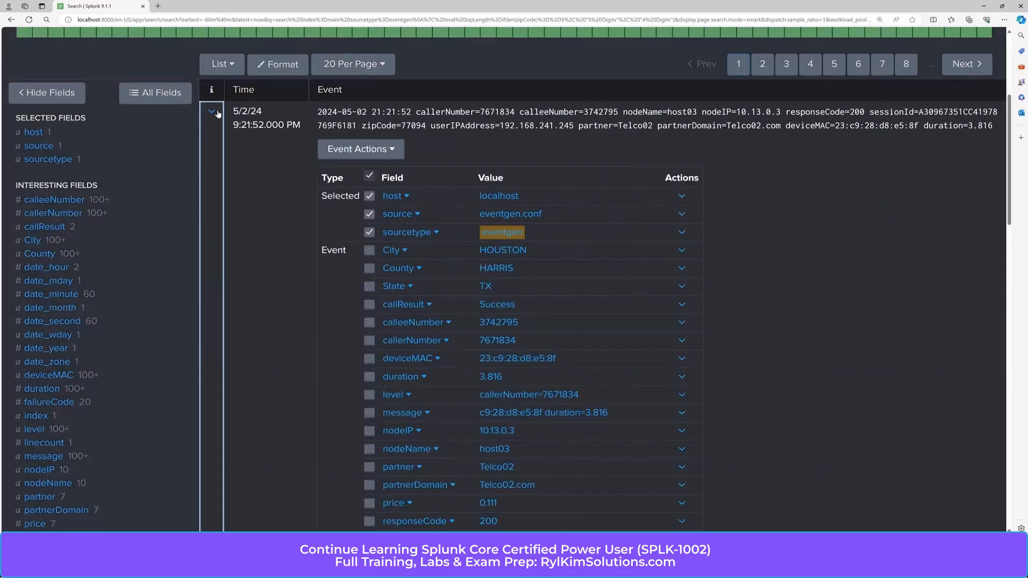
pyautogui.scroll(-5, 575, 285)
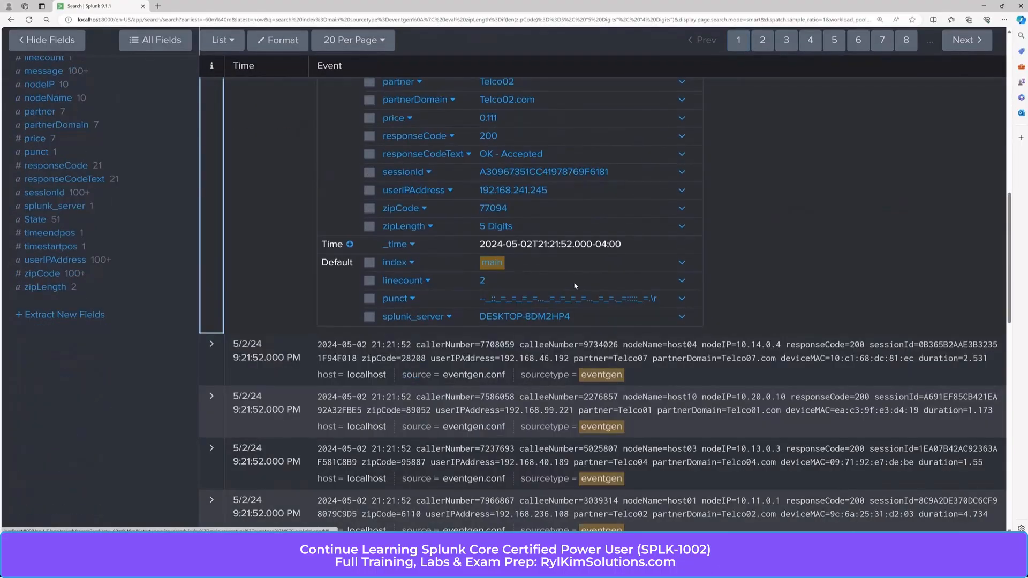
pyautogui.scroll(1, 574, 285)
pyautogui.scroll(5, 574, 285)
pyautogui.scroll(-6, 544, 360)
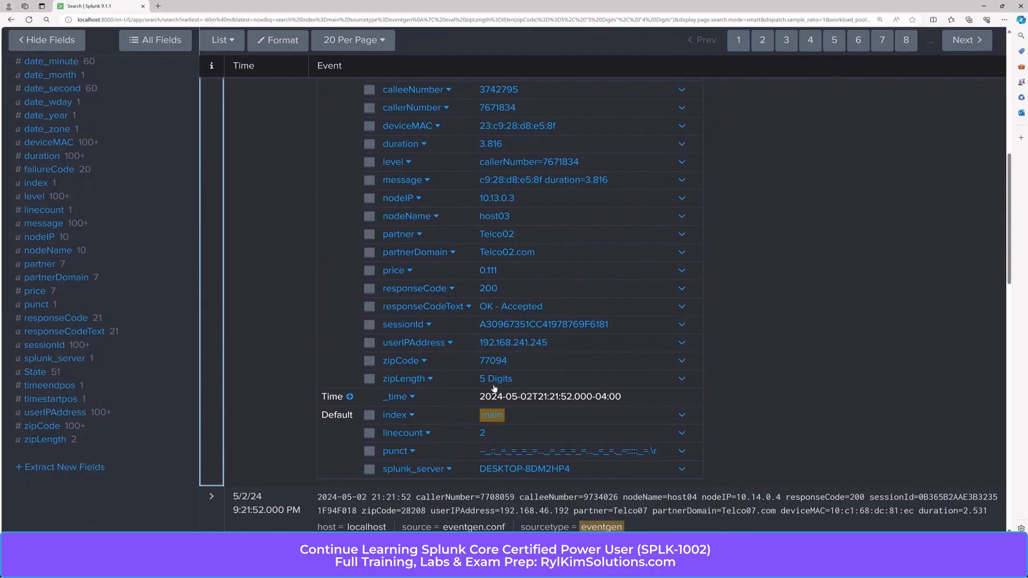
pyautogui.scroll(15, 495, 380)
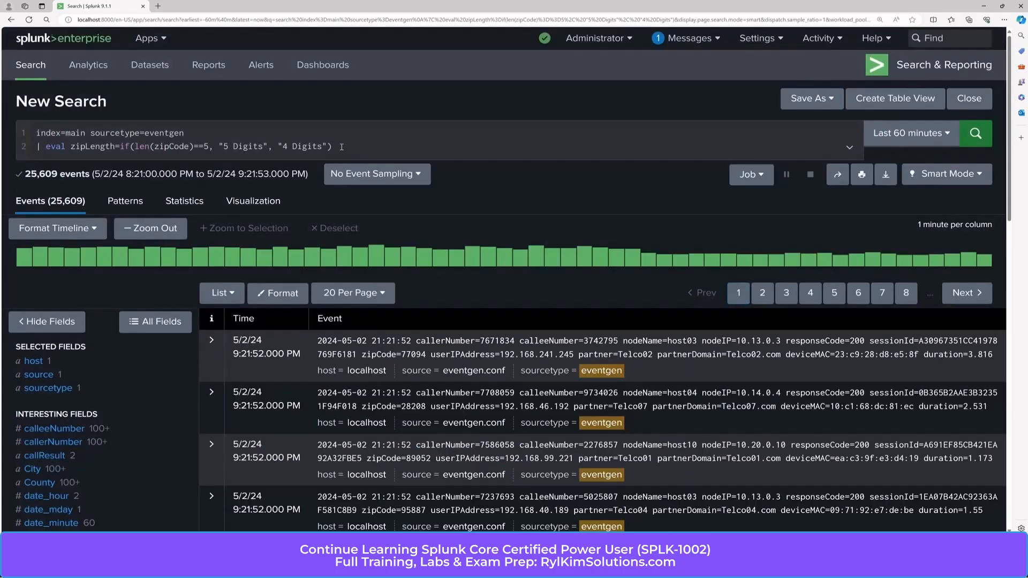
pyautogui.click(340, 146)
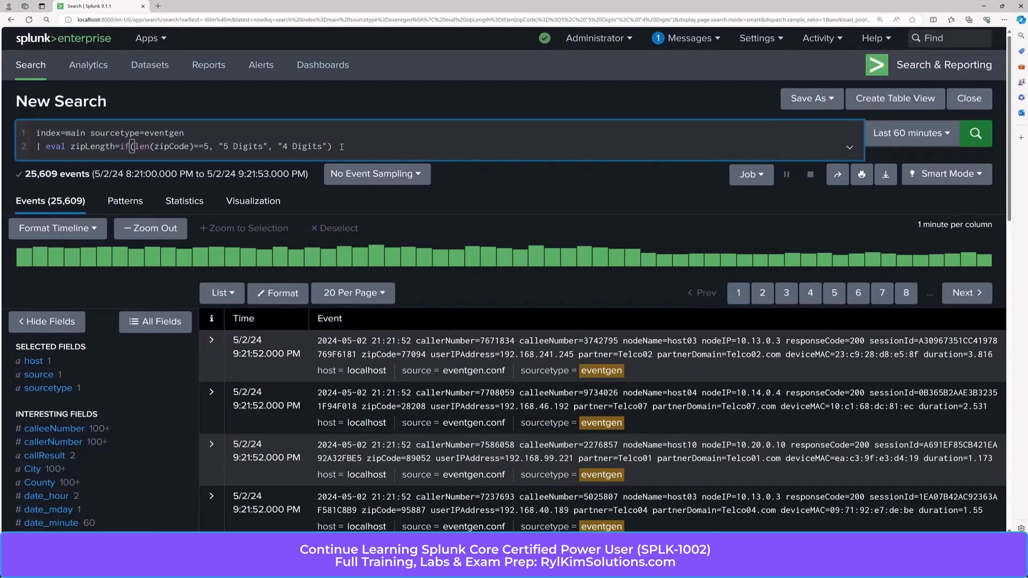